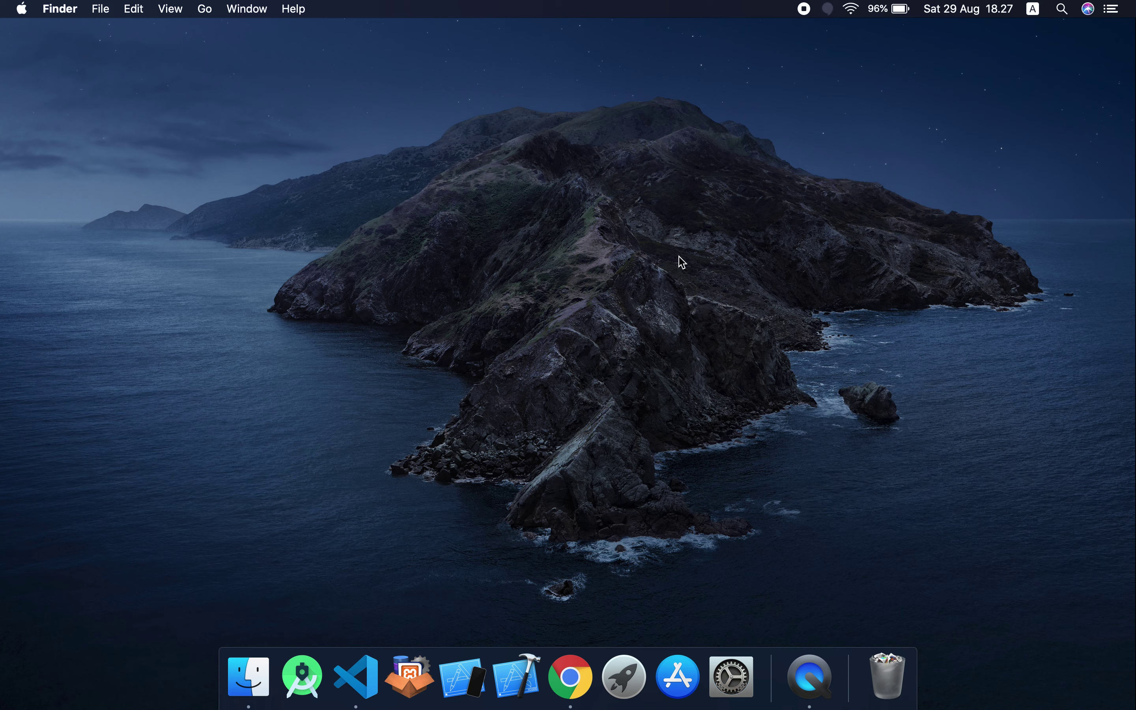
# Switch to Chrome, go to the Firebase website and open the Firebase console
pyautogui.click(581, 675)
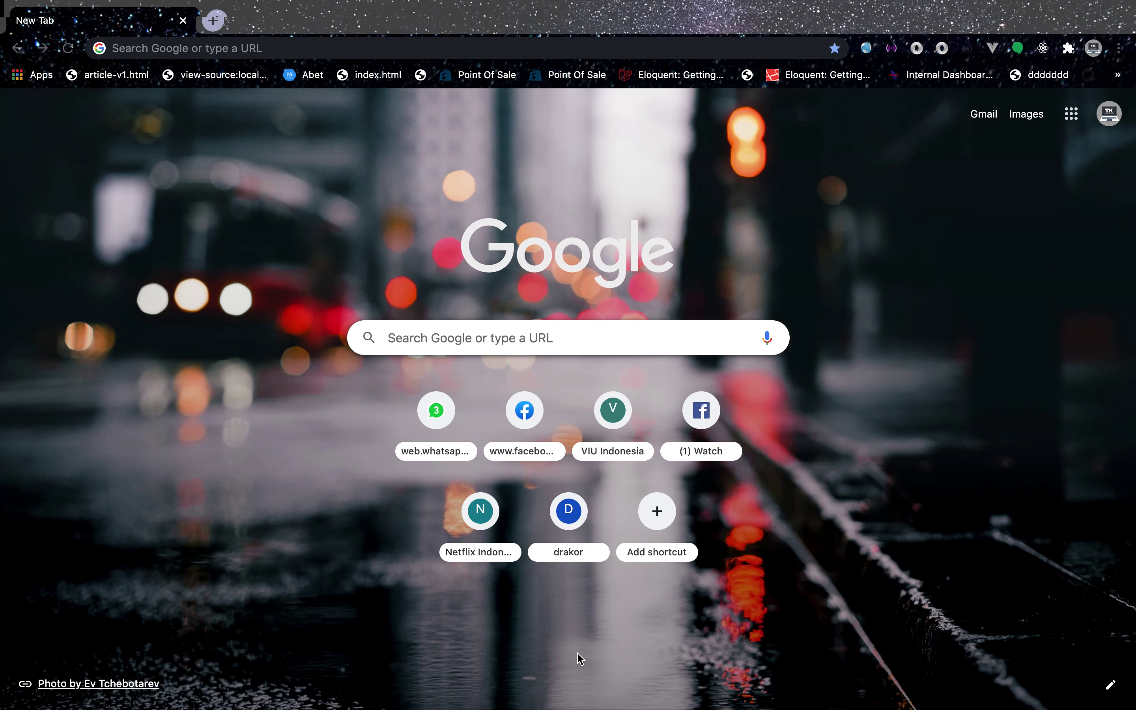
pyautogui.click(333, 52)
pyautogui.write('f')
pyautogui.press('BackSpace')
pyautogui.press('BackSpace')
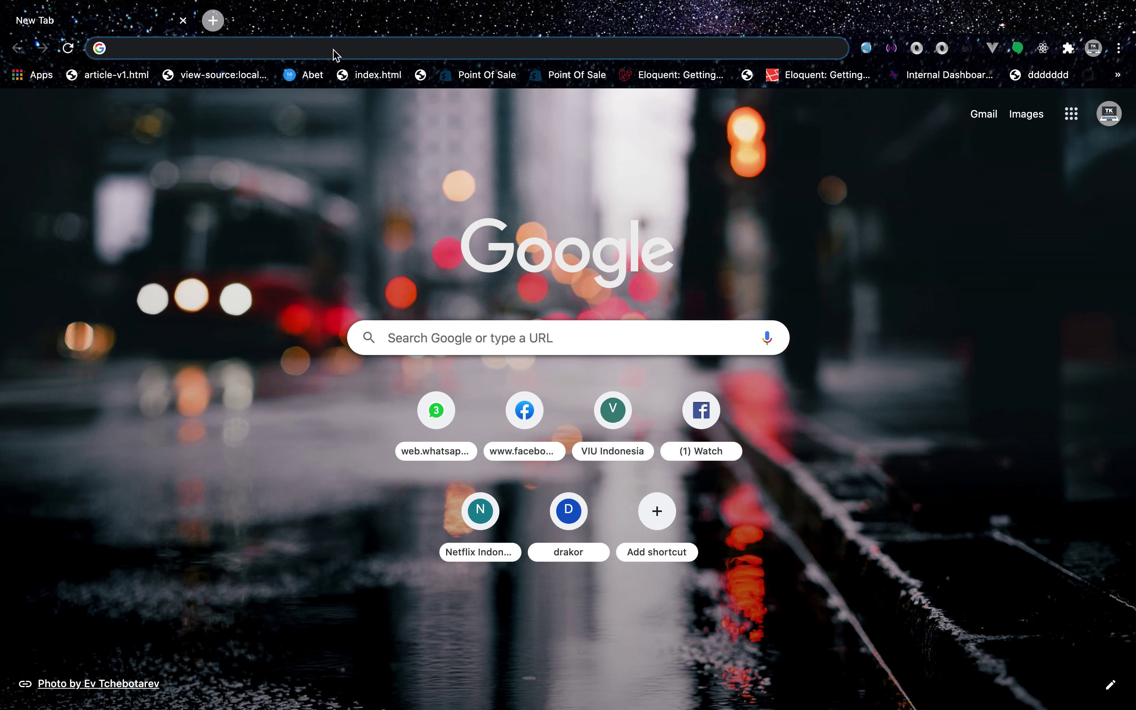
pyautogui.write('fire')
pyautogui.press('Return')
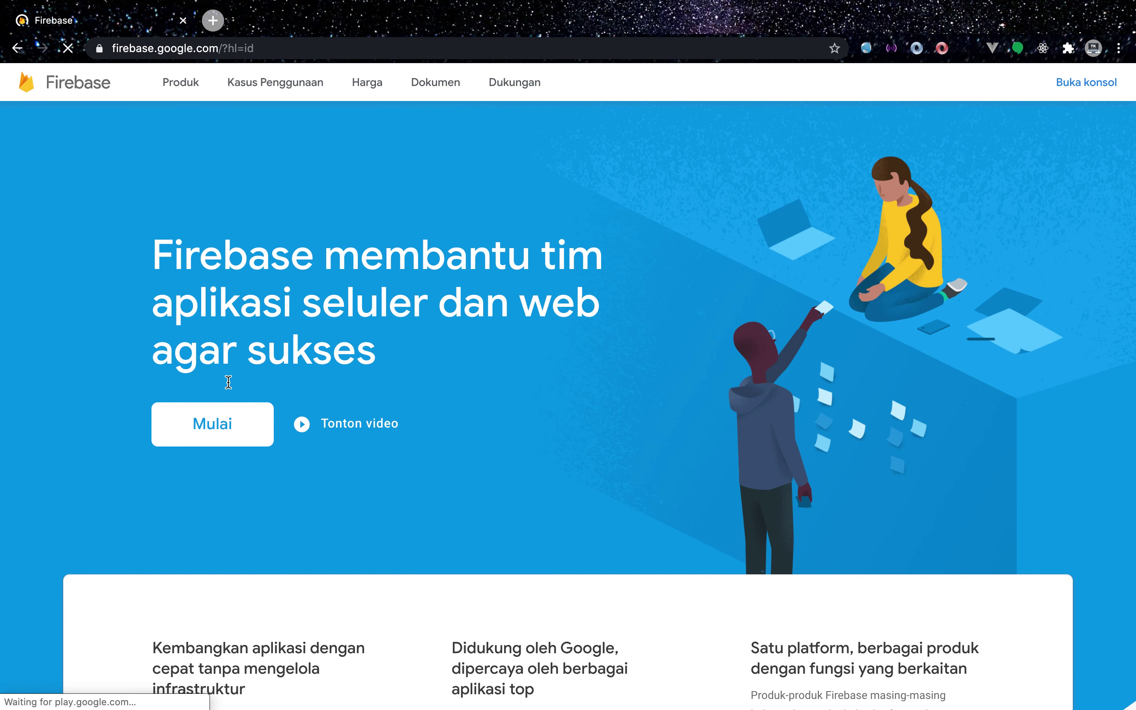
pyautogui.click(228, 436)
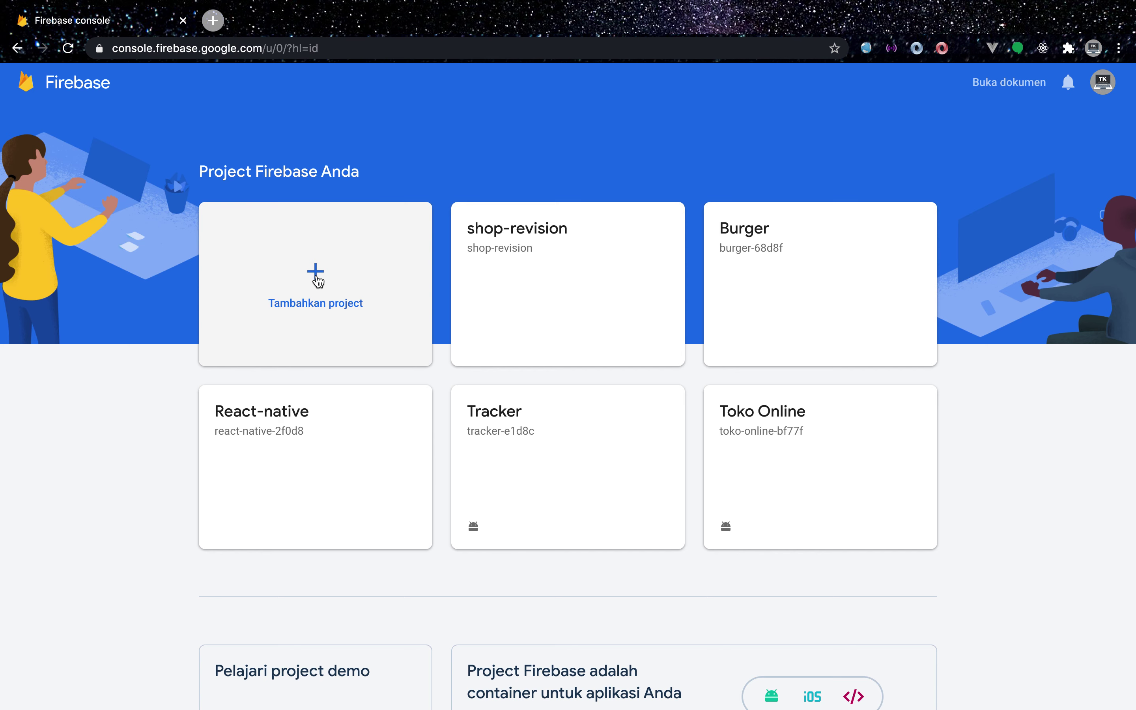
# Start a new Firebase project named Tutorial and keep Google Analytics enabled for it
pyautogui.click(318, 281)
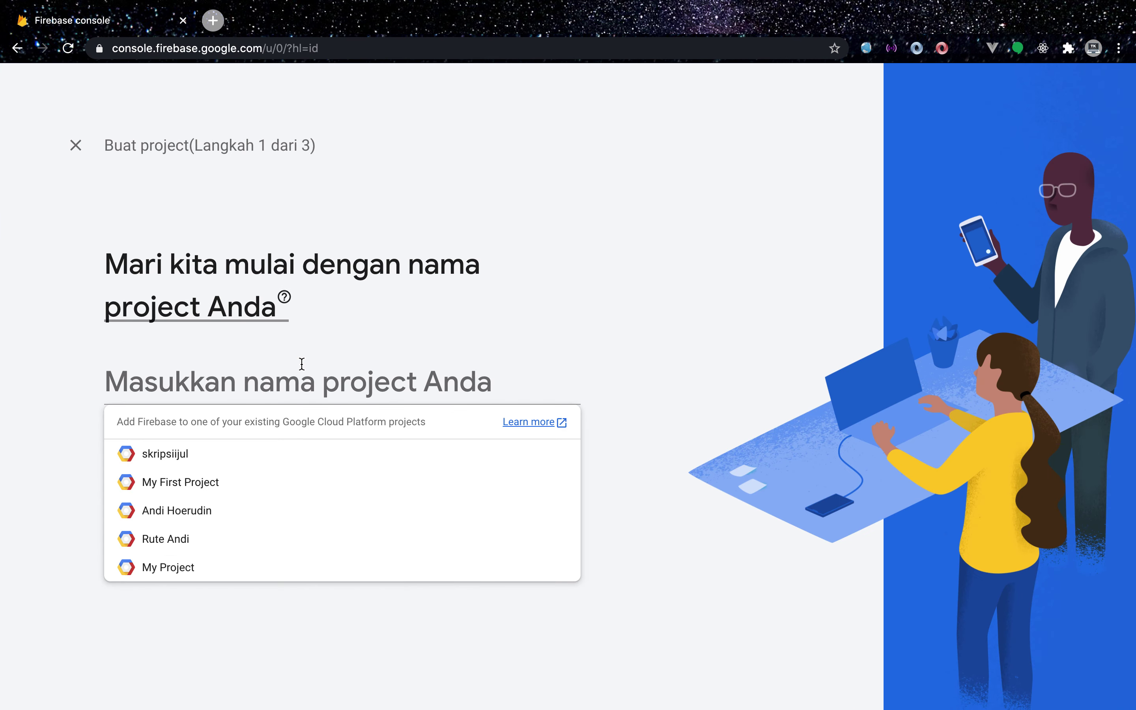
pyautogui.write('Tu')
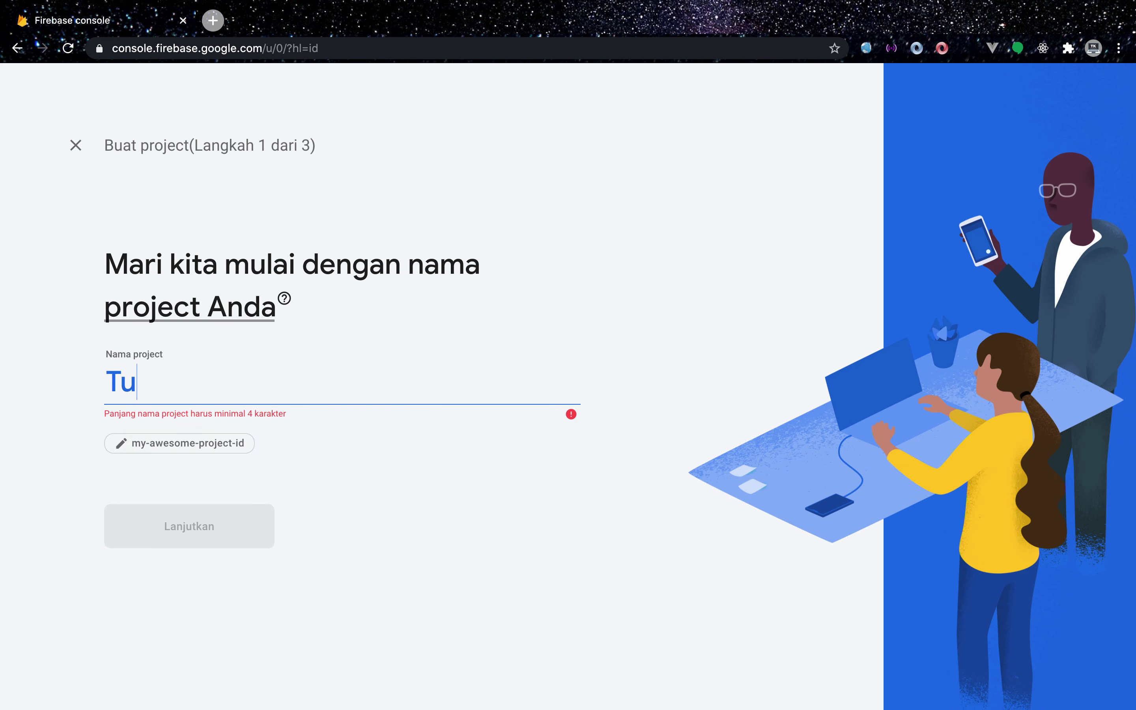
pyautogui.write('torial')
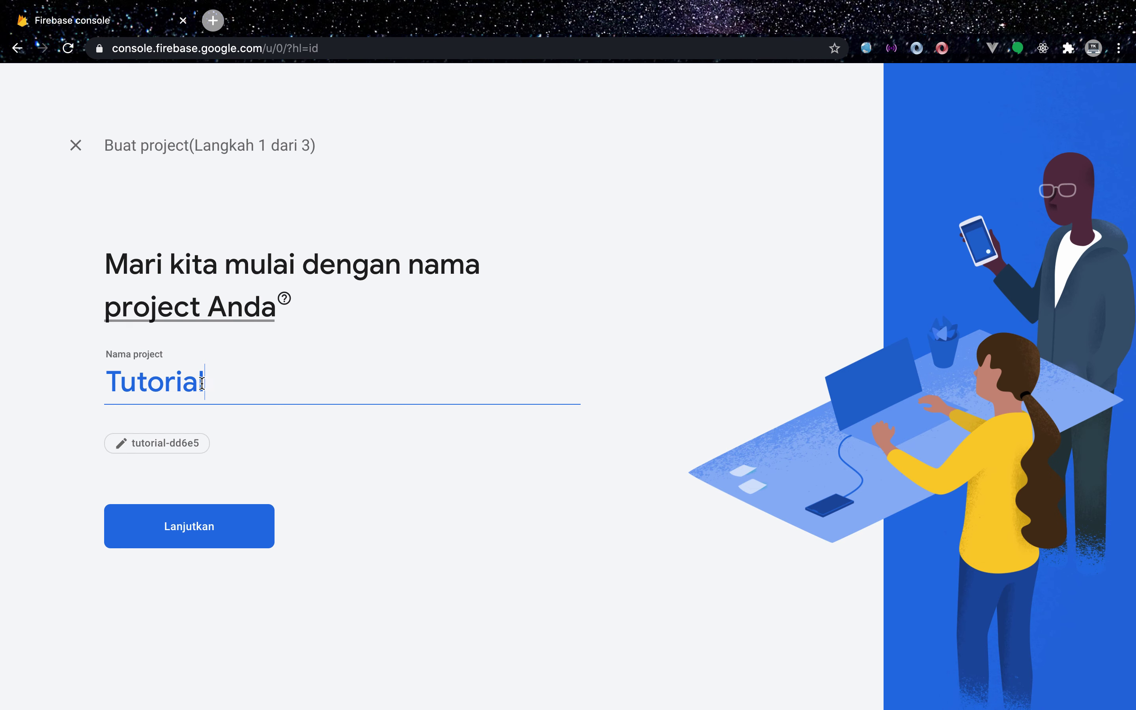
pyautogui.click(219, 533)
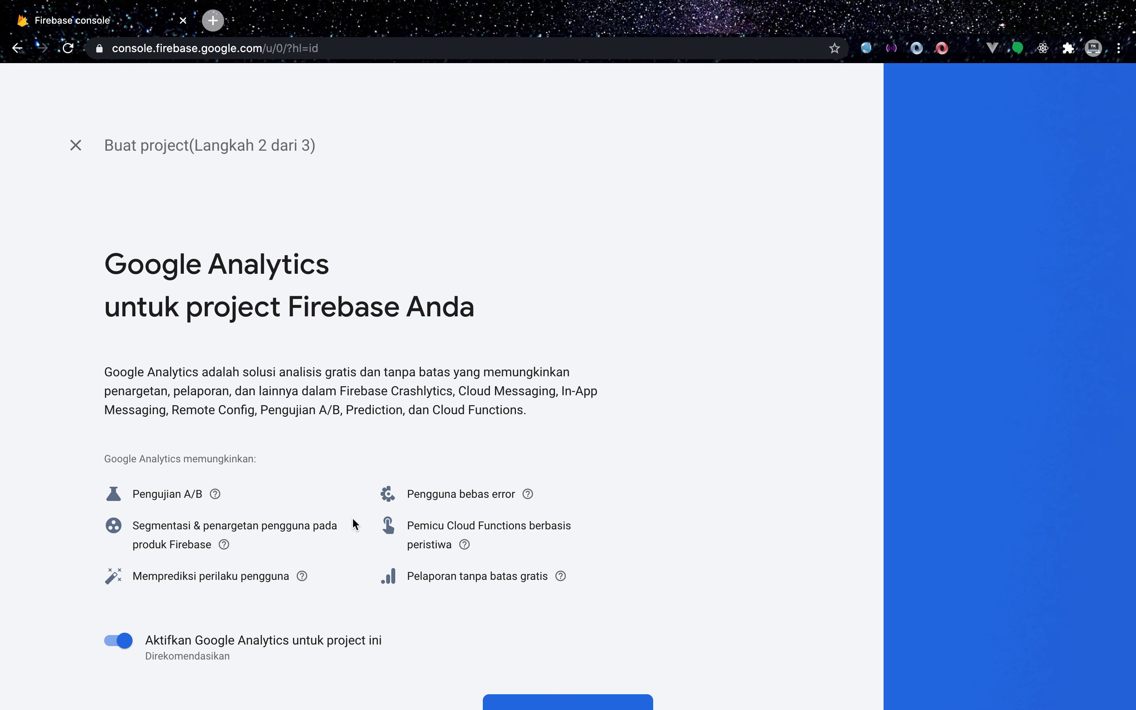
pyautogui.scroll(-3, 355, 523)
pyautogui.click(607, 658)
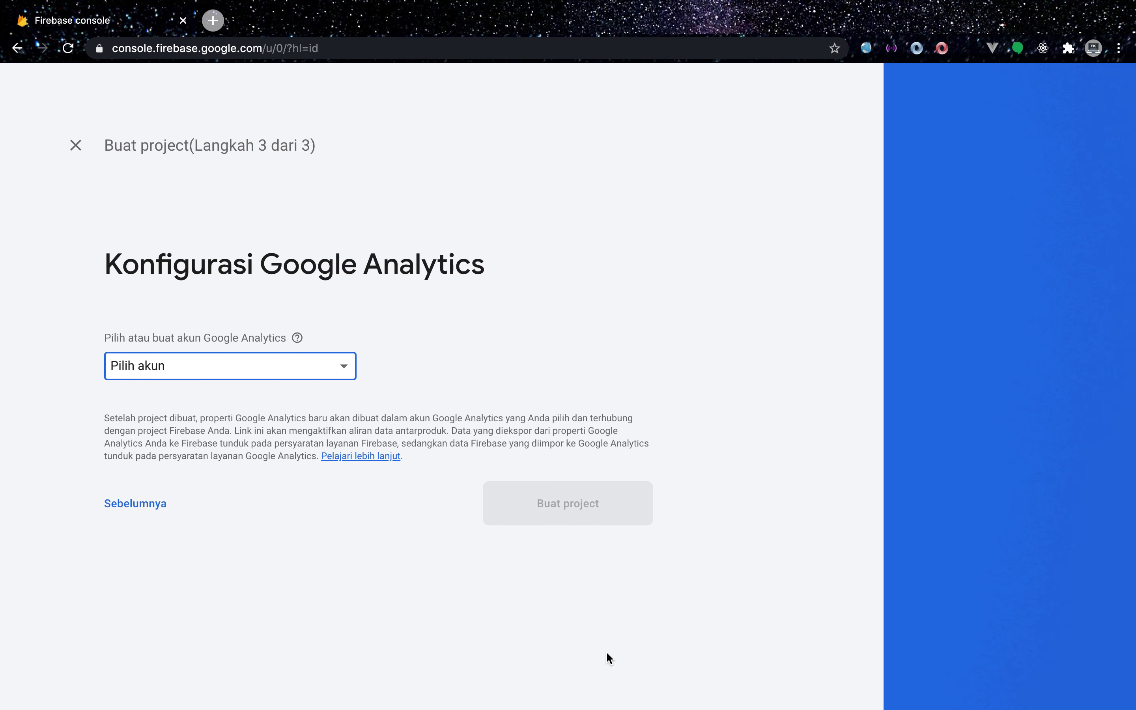
# Choose the existing Google Analytics account for the project and create the project
pyautogui.click(293, 366)
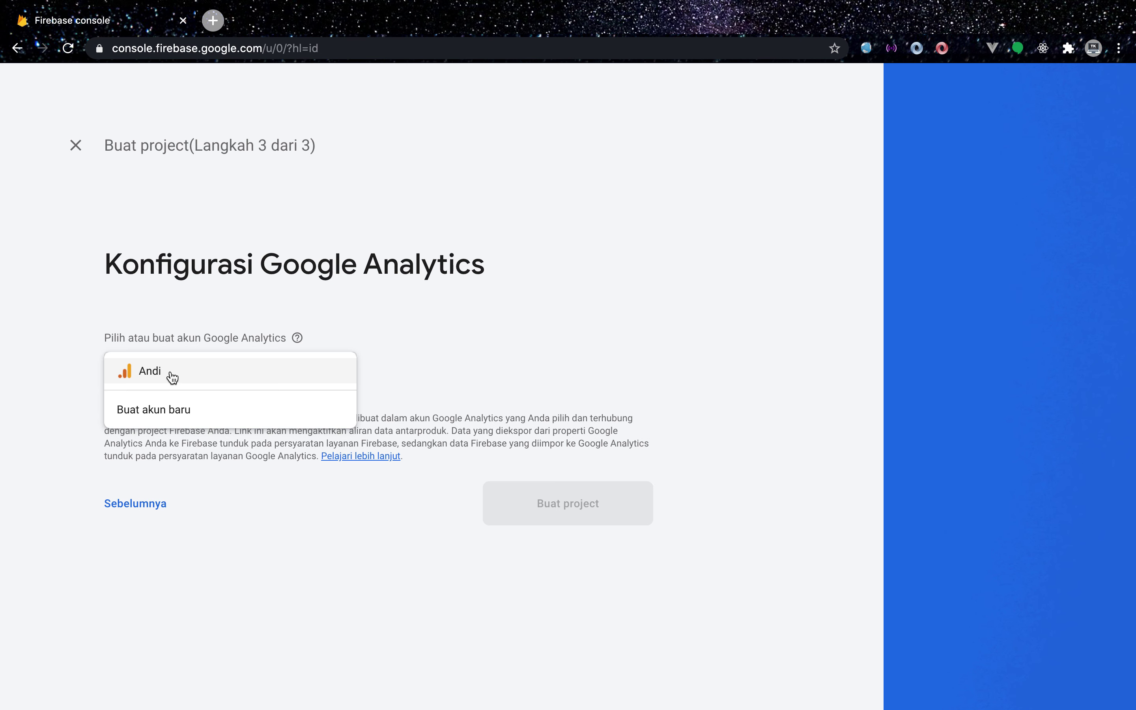
pyautogui.click(155, 376)
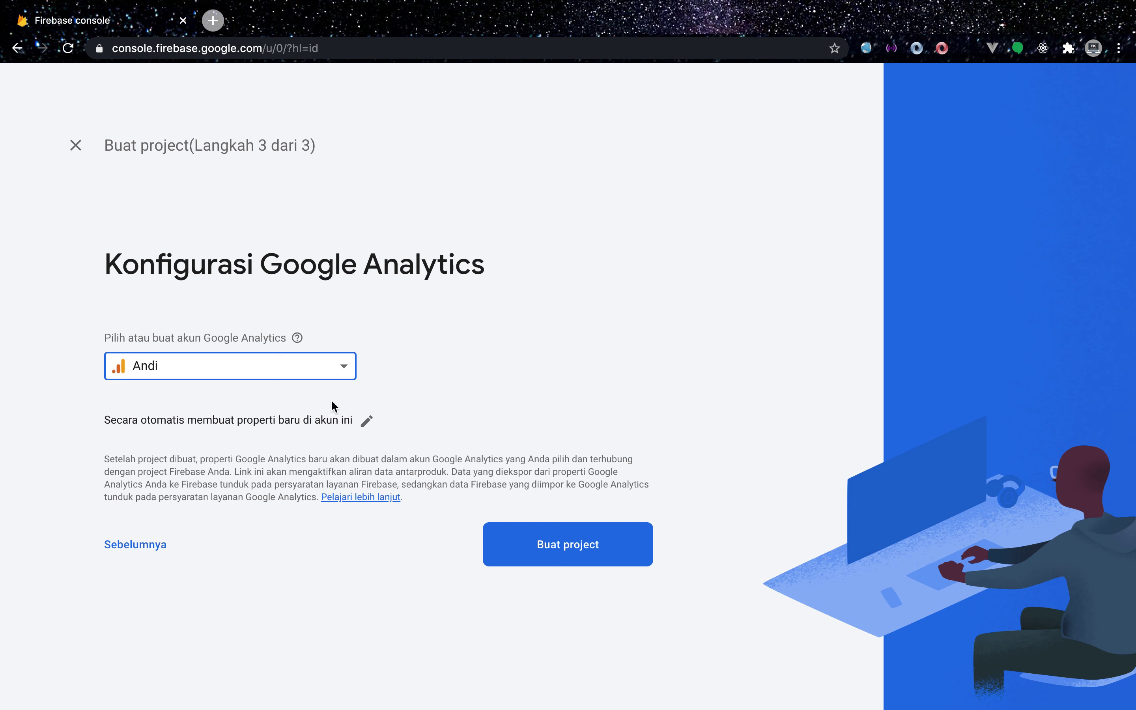
pyautogui.click(246, 365)
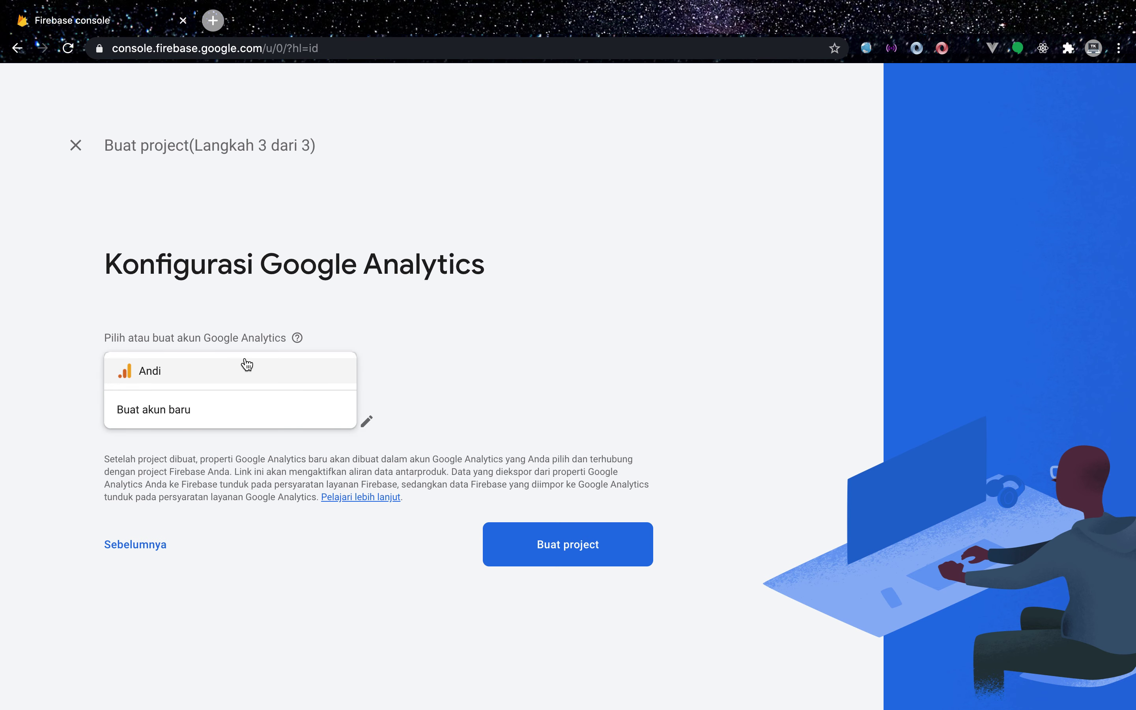
pyautogui.click(184, 372)
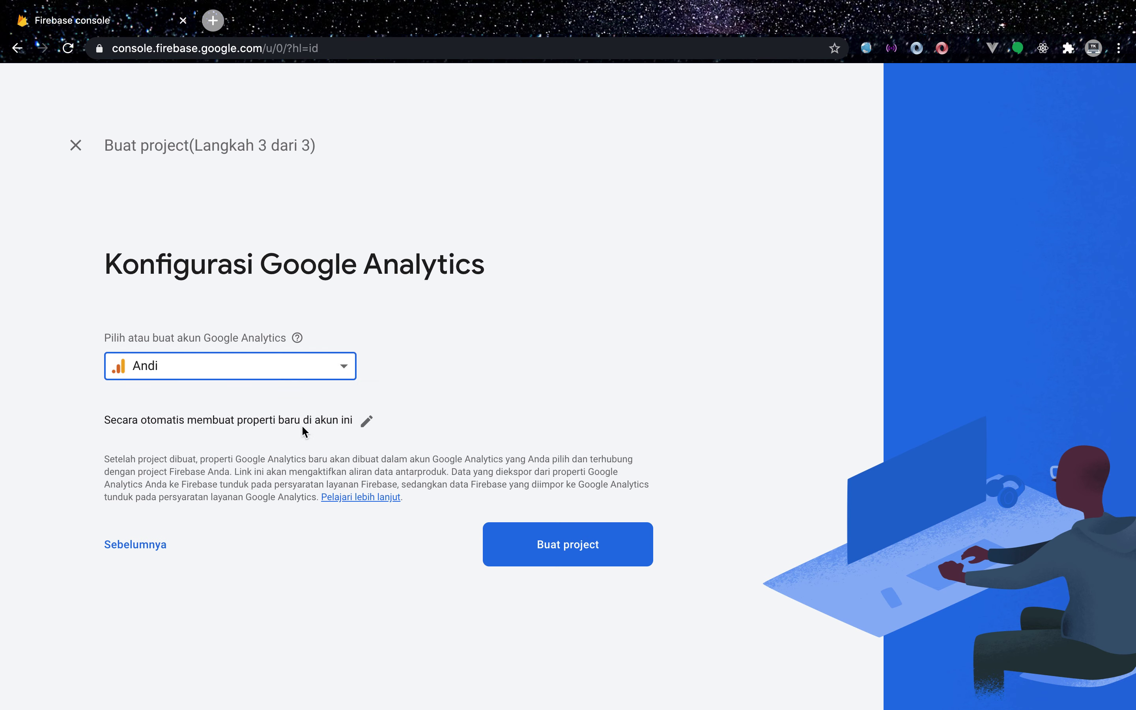
pyautogui.click(587, 556)
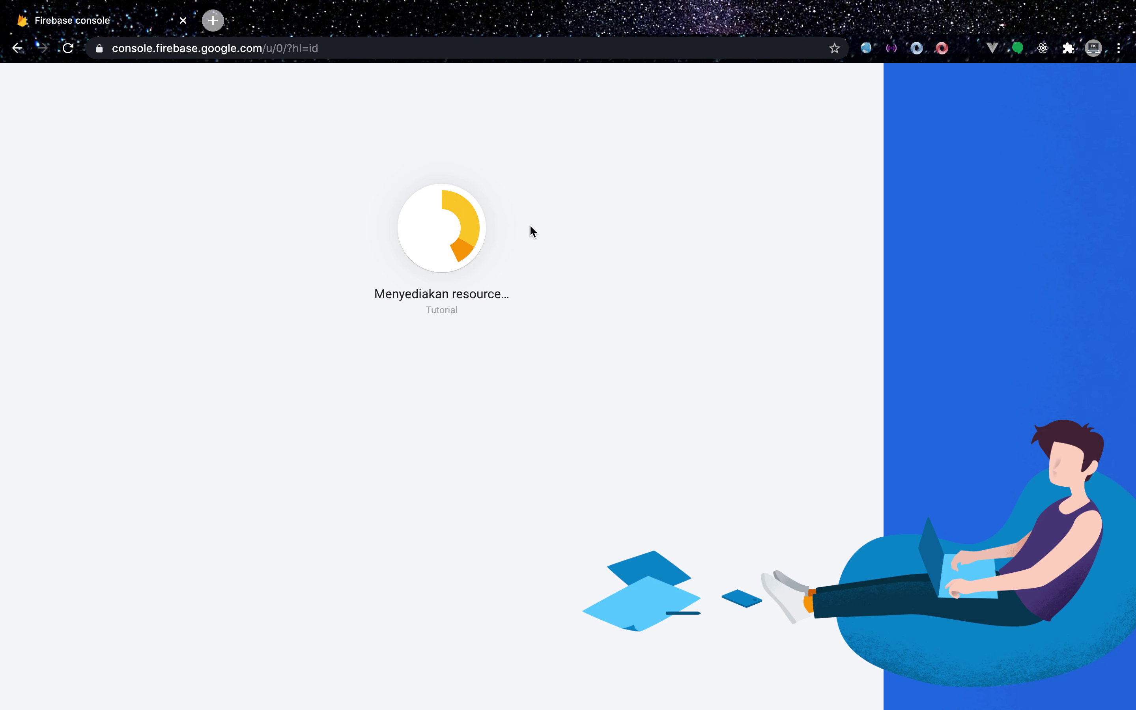
# Switch to Visual Studio Code and review the list of tutorial tasks in refrensi.txt
pyautogui.hotkey('ctrl', 'Right')
pyautogui.click(467, 188)
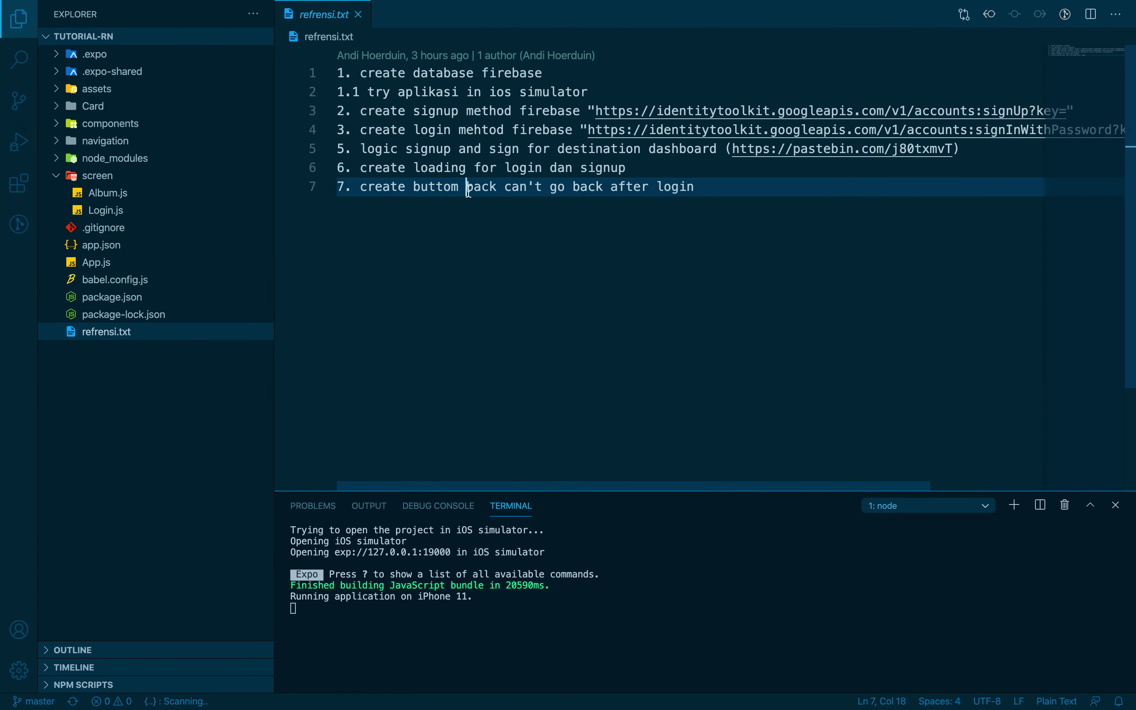
pyautogui.click(420, 111)
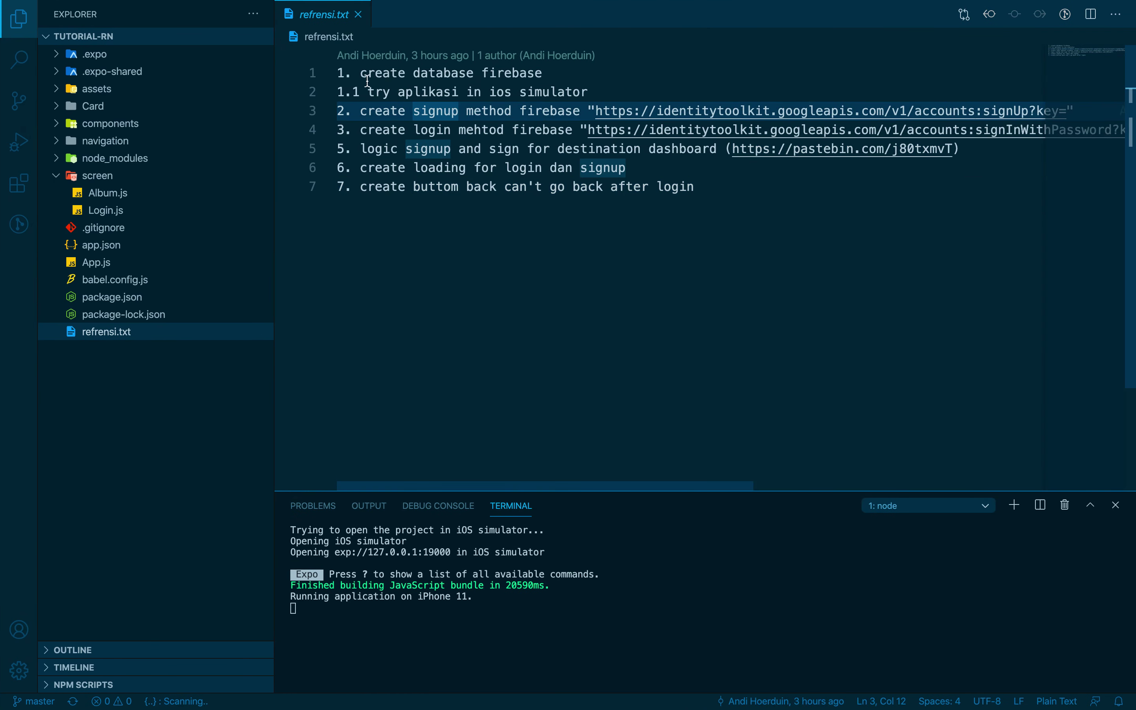
pyautogui.moveTo(339, 74); pyautogui.dragTo(671, 173)
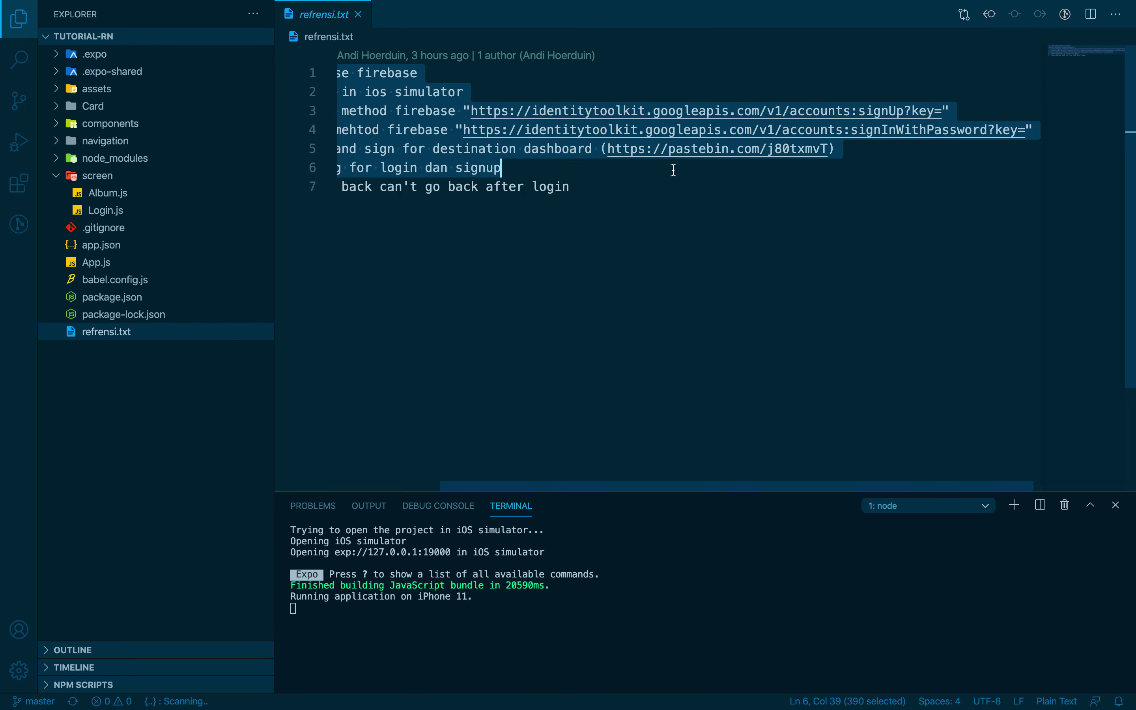
pyautogui.hscroll(-1, 672, 174)
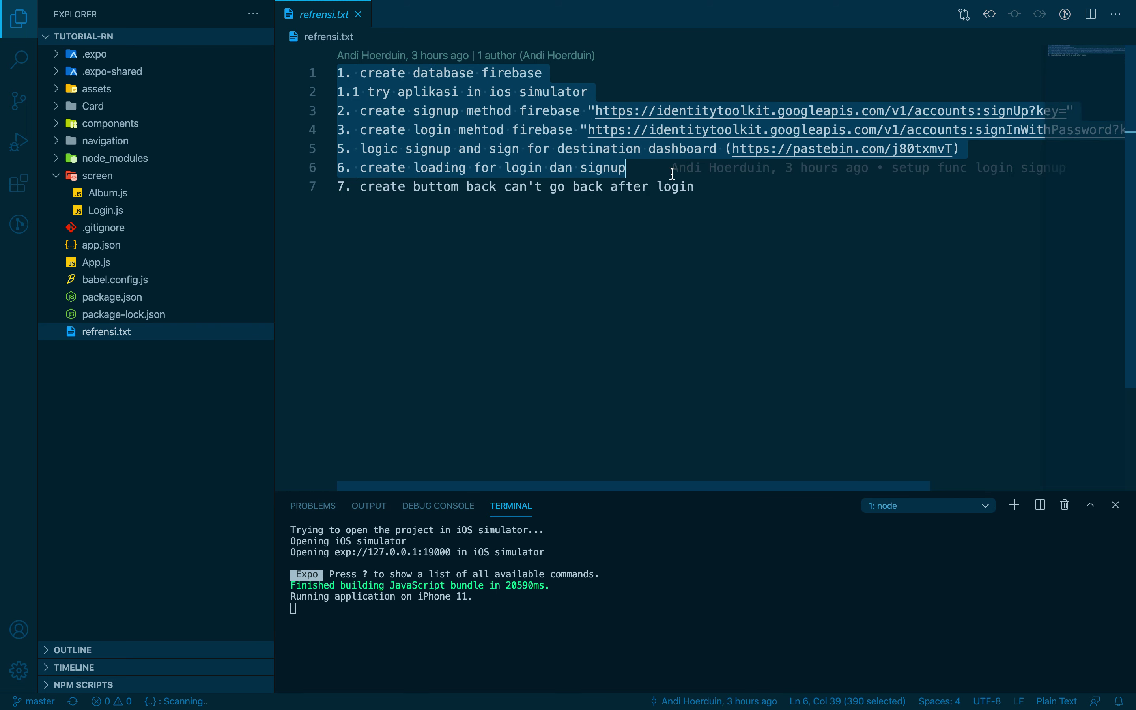
pyautogui.click(671, 174)
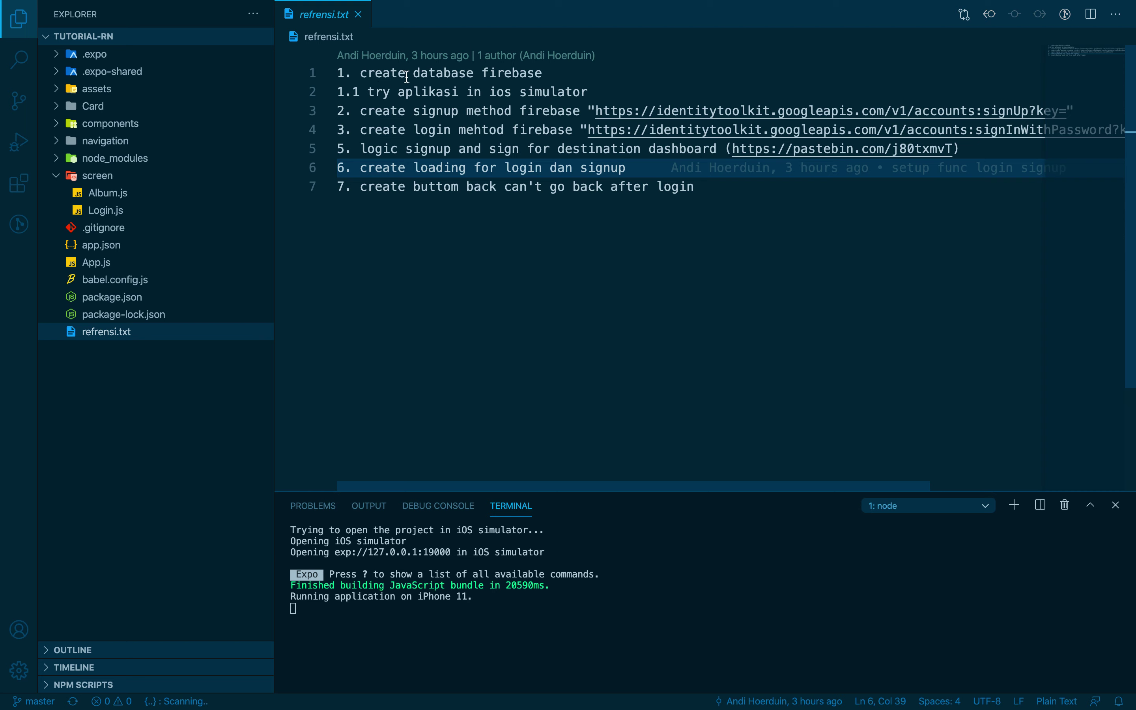
# Switch back to Chrome and continue to the new Tutorial project's overview page
pyautogui.hotkey('ctrl', 'Right')
pyautogui.click(437, 405)
pyautogui.click(343, 271)
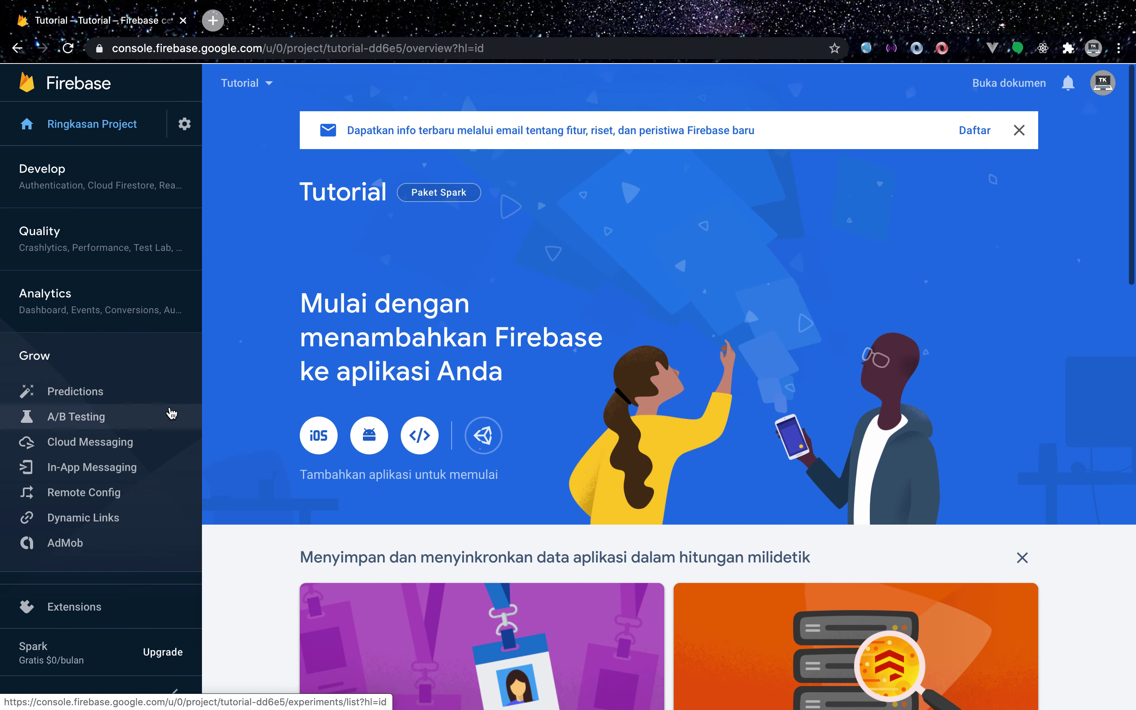
# Expand the Develop features of the Tutorial project and open Authentication
pyautogui.scroll(-1, 363, 355)
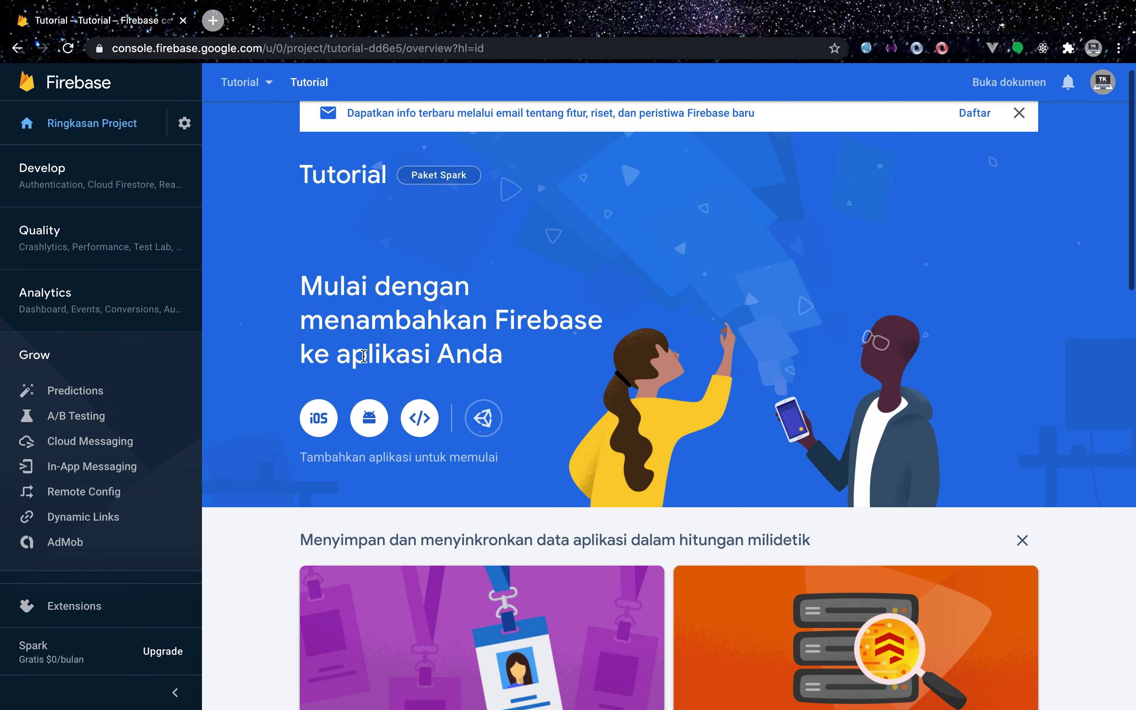
pyautogui.scroll(1, 363, 356)
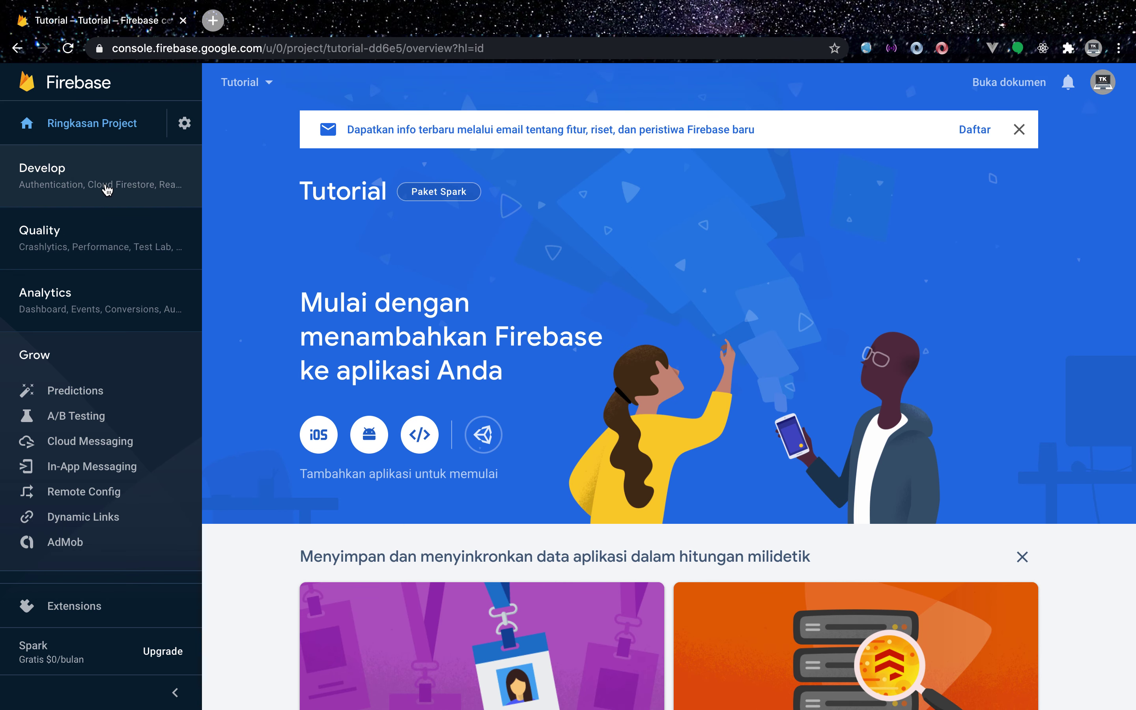
pyautogui.scroll(-1, 438, 142)
pyautogui.scroll(1, 438, 142)
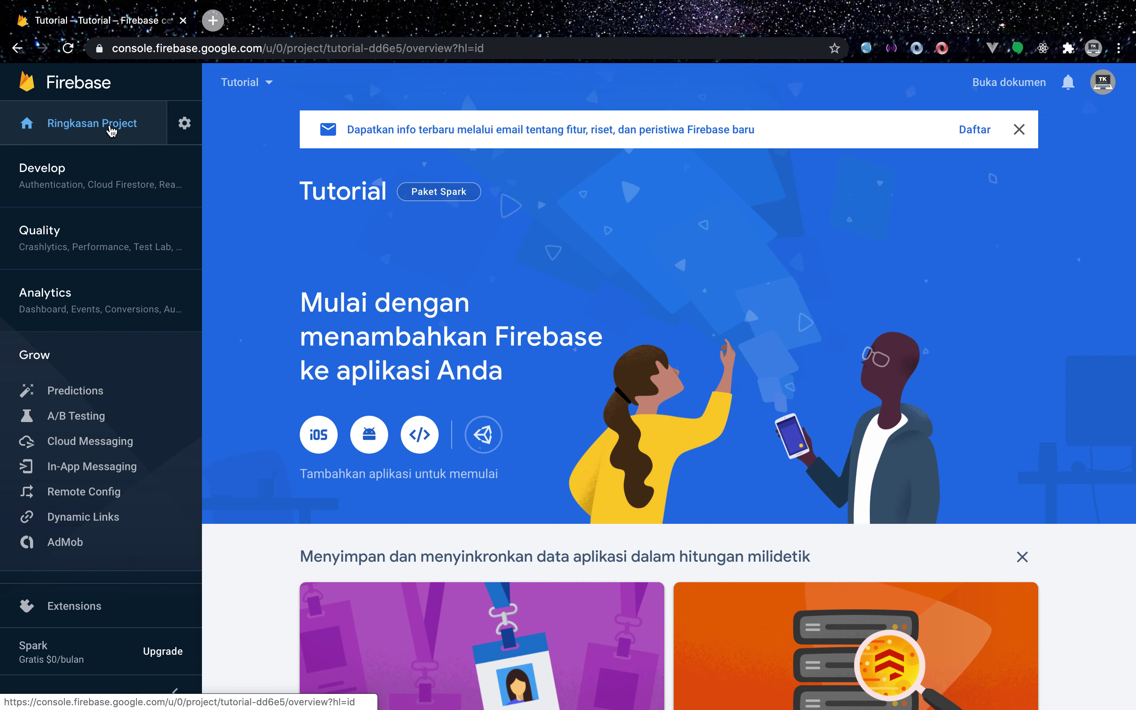
pyautogui.scroll(-15, 116, 369)
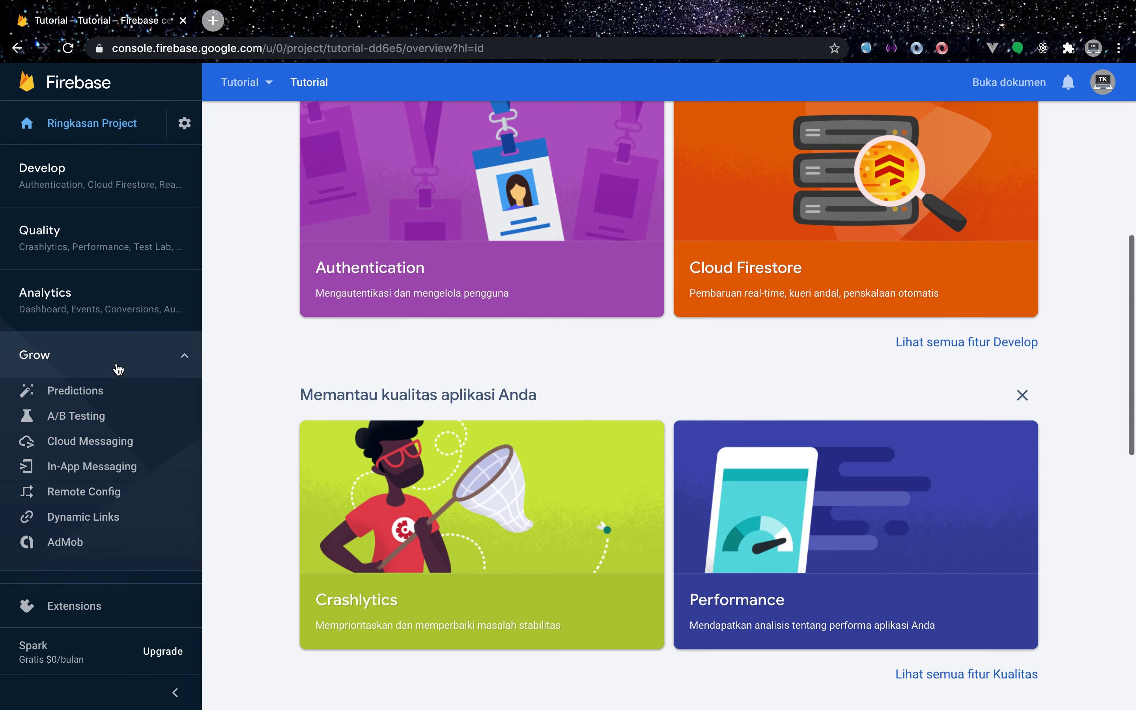
pyautogui.scroll(15, 118, 369)
pyautogui.click(140, 186)
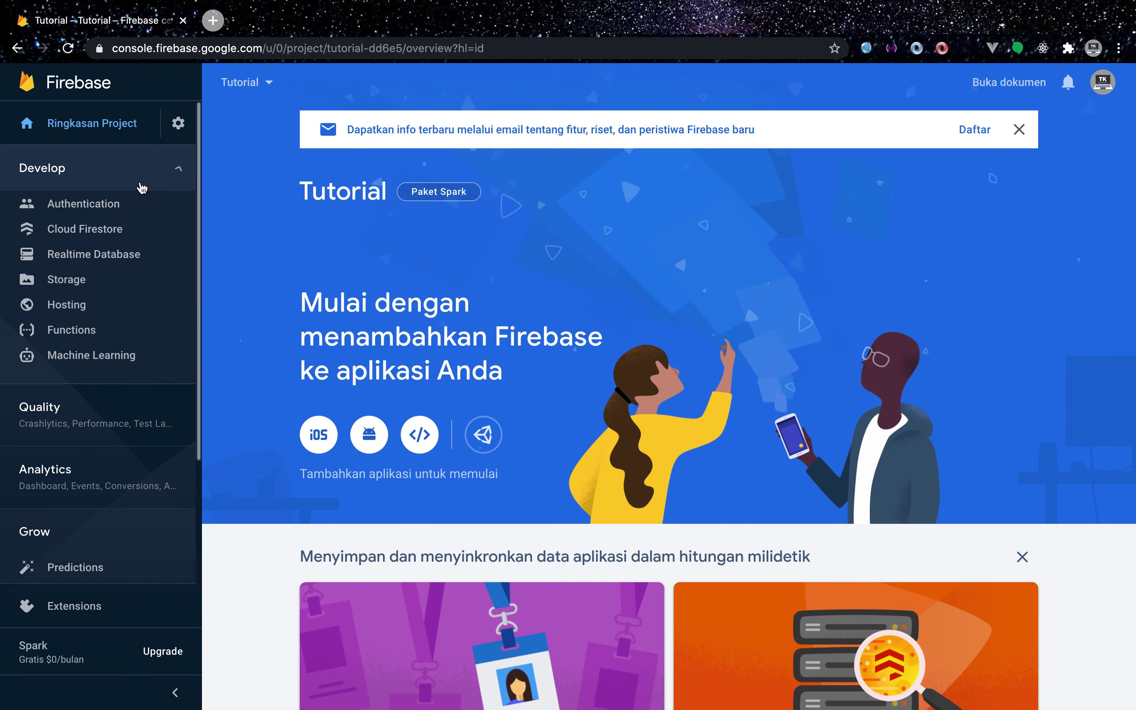
pyautogui.click(83, 185)
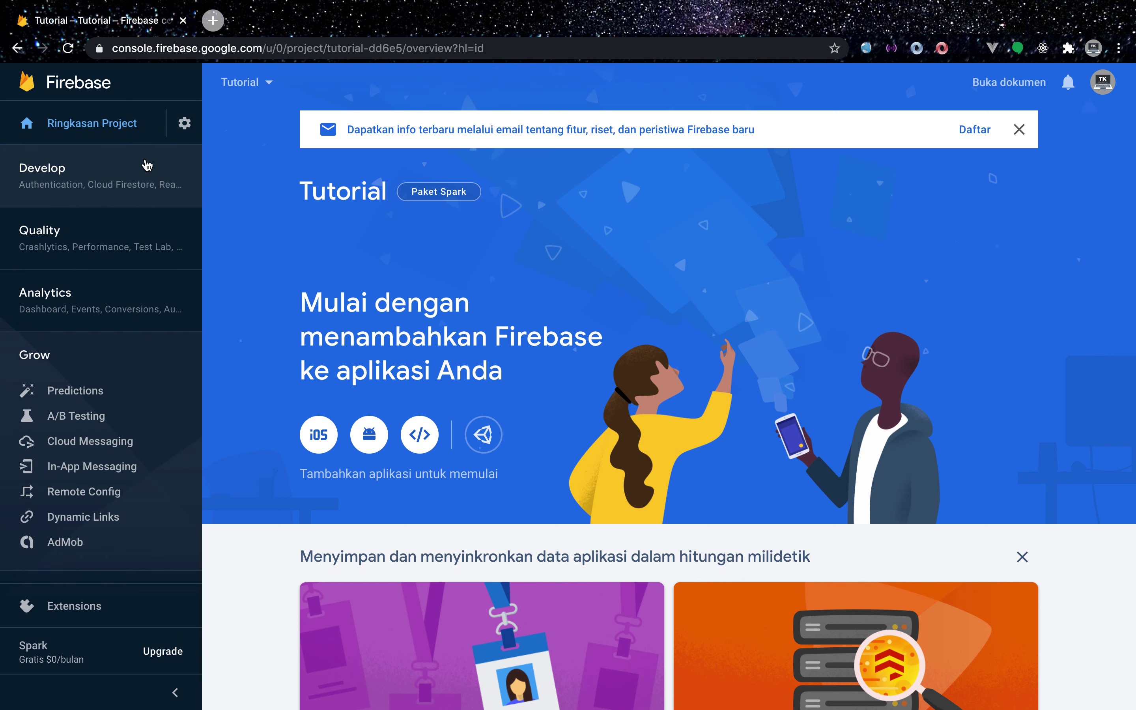
pyautogui.click(139, 182)
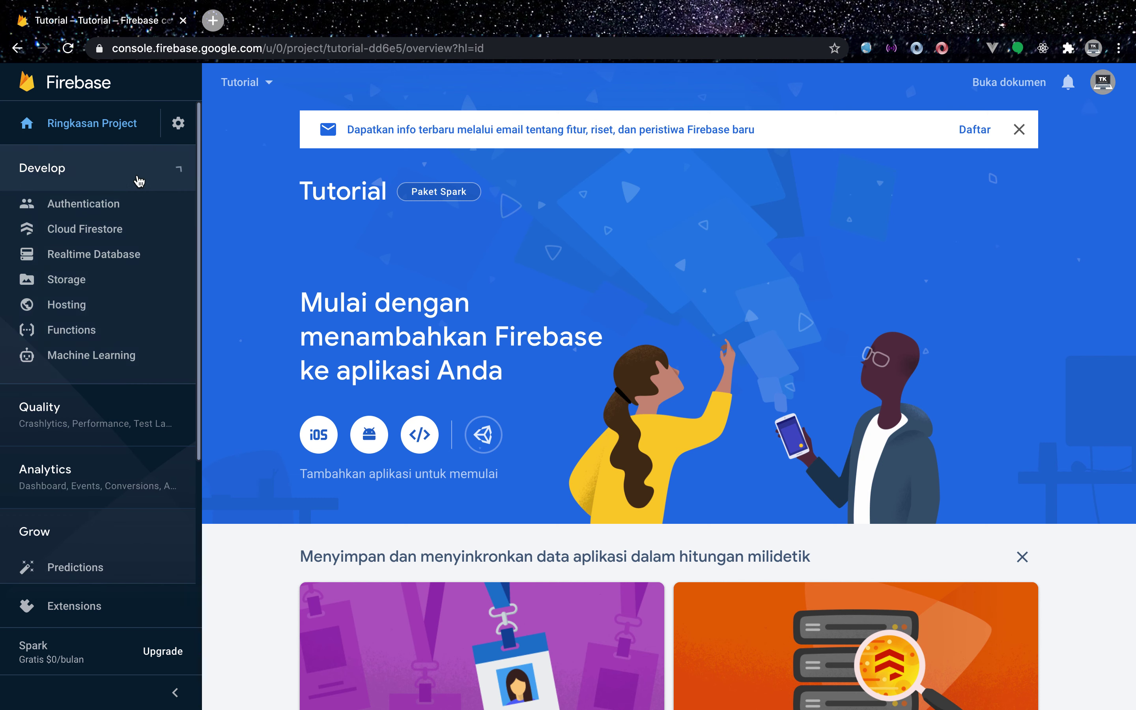
pyautogui.click(100, 207)
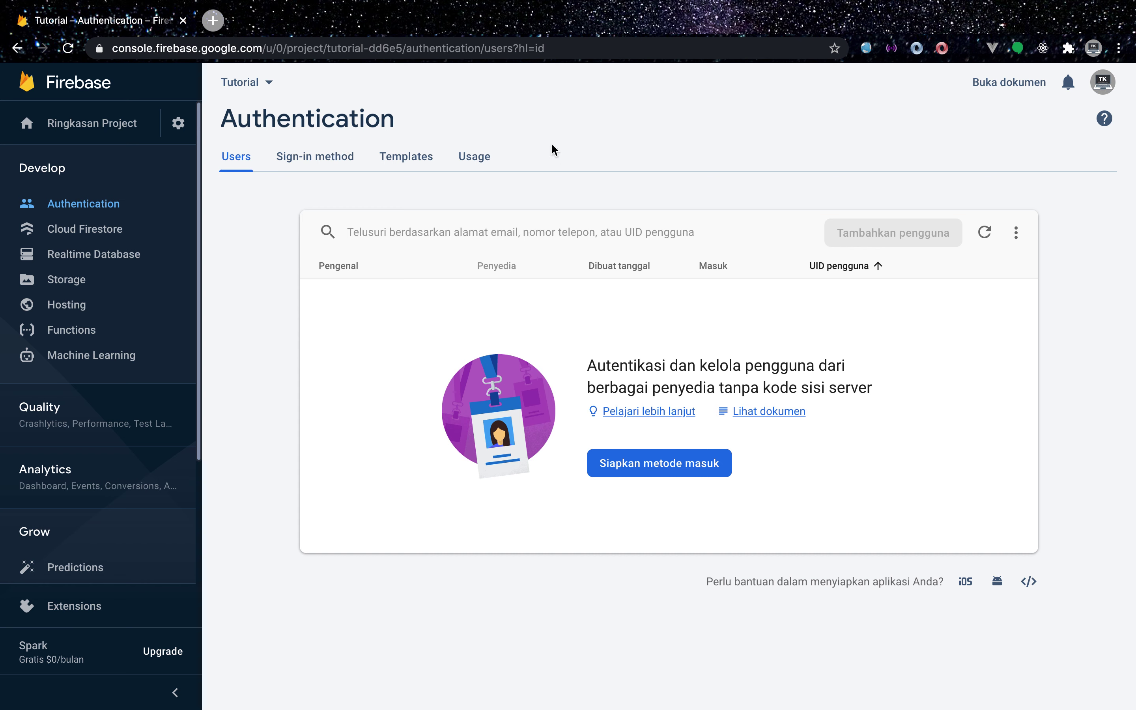
# Enable the Email/Sandi provider among the Authentication sign-in methods and save the change
pyautogui.click(323, 162)
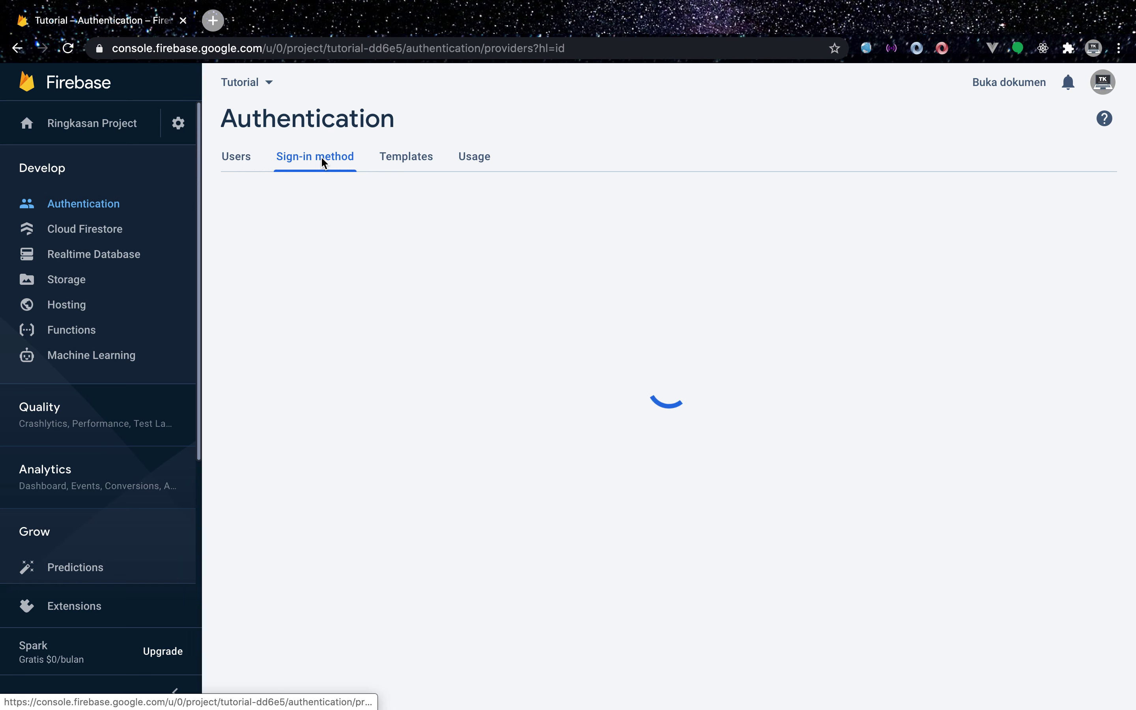
pyautogui.scroll(-2, 399, 424)
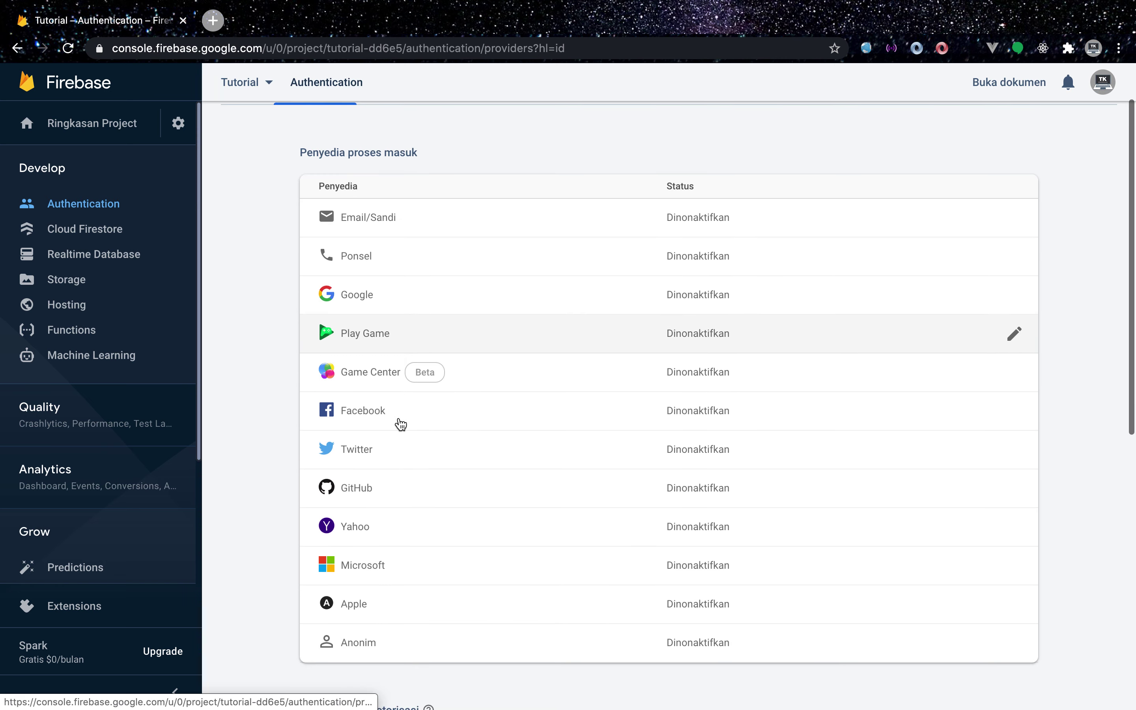
pyautogui.scroll(2, 400, 424)
pyautogui.scroll(-3, 399, 424)
pyautogui.scroll(2, 398, 423)
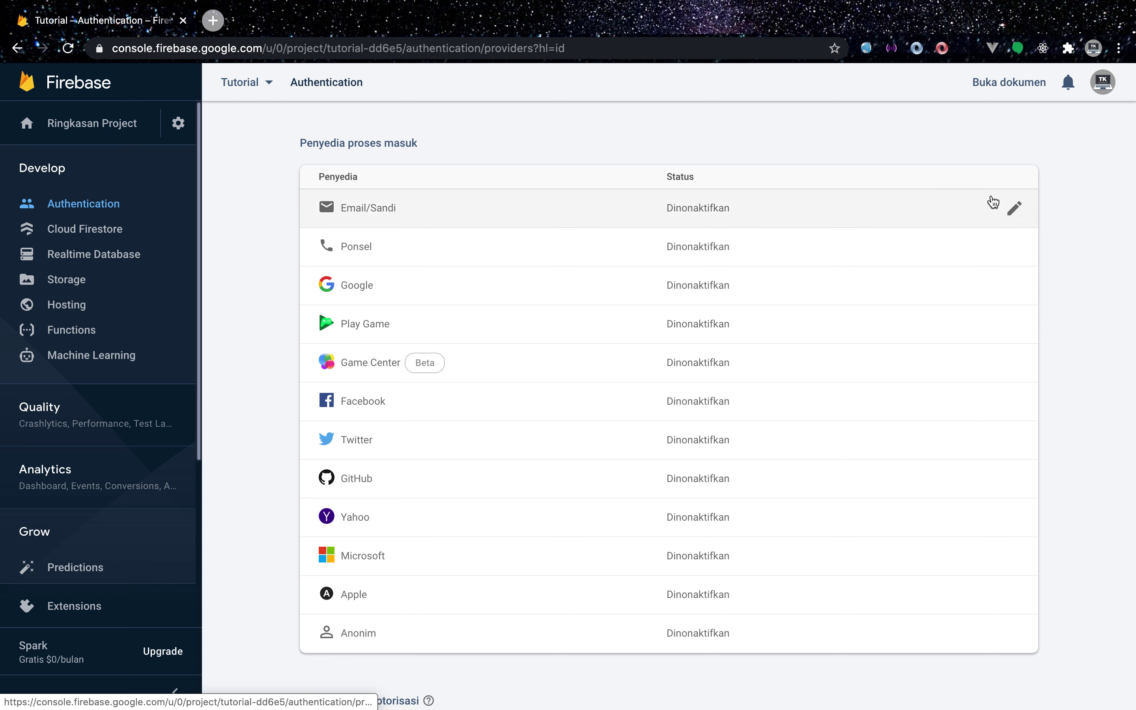
pyautogui.click(1017, 207)
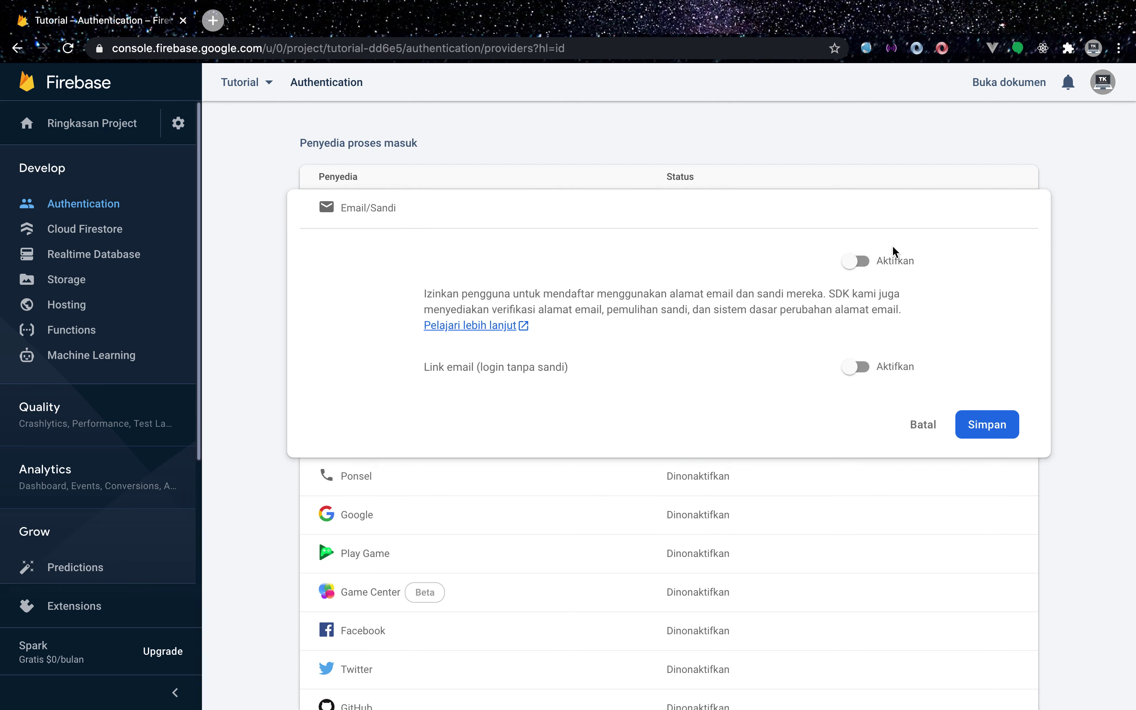
pyautogui.click(857, 261)
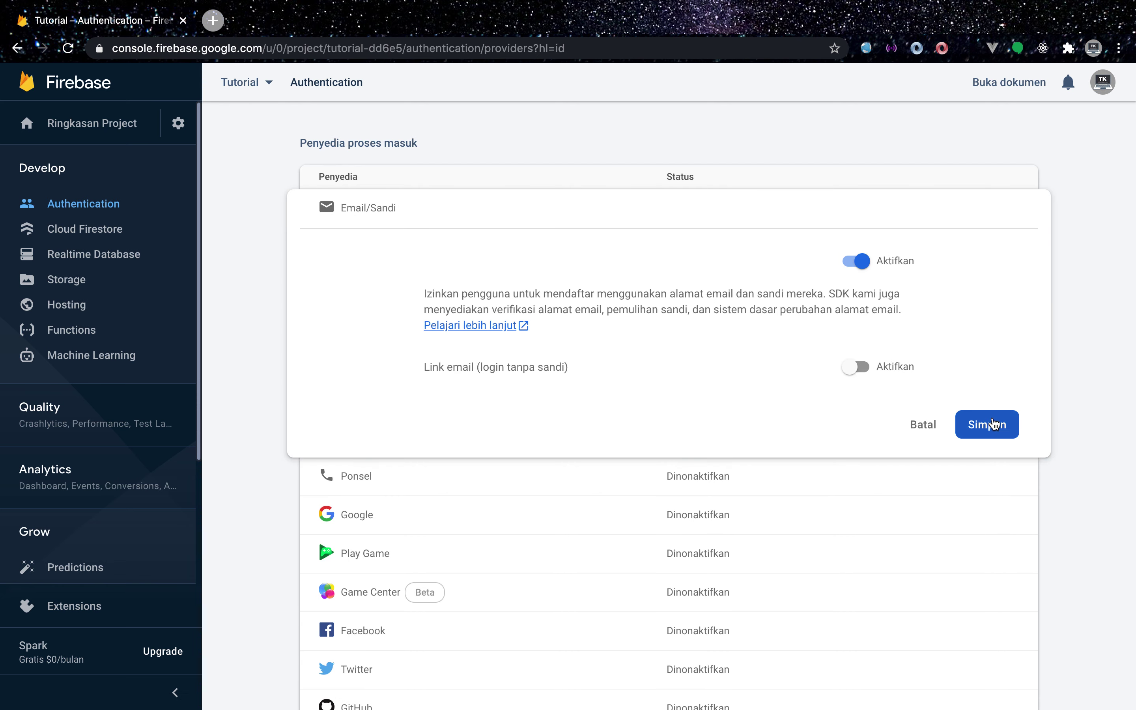
pyautogui.click(993, 423)
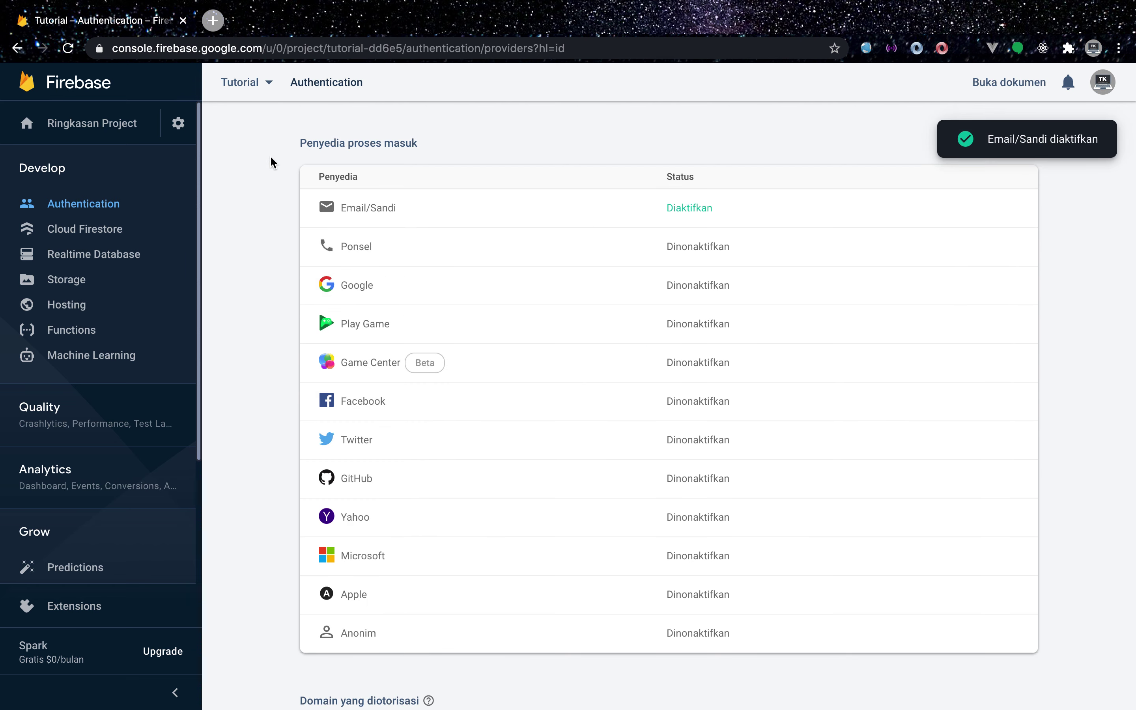
# Open the general project settings (Setelan project) of the Tutorial project and go to the Project Anda details
pyautogui.click(178, 124)
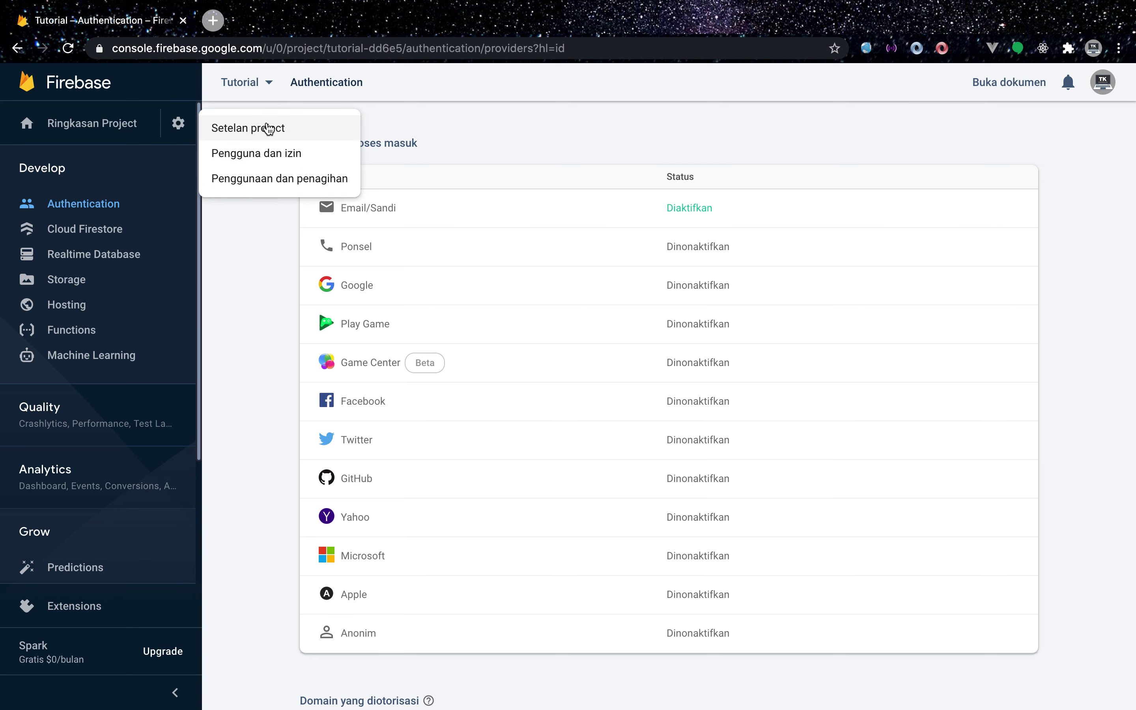
pyautogui.click(269, 129)
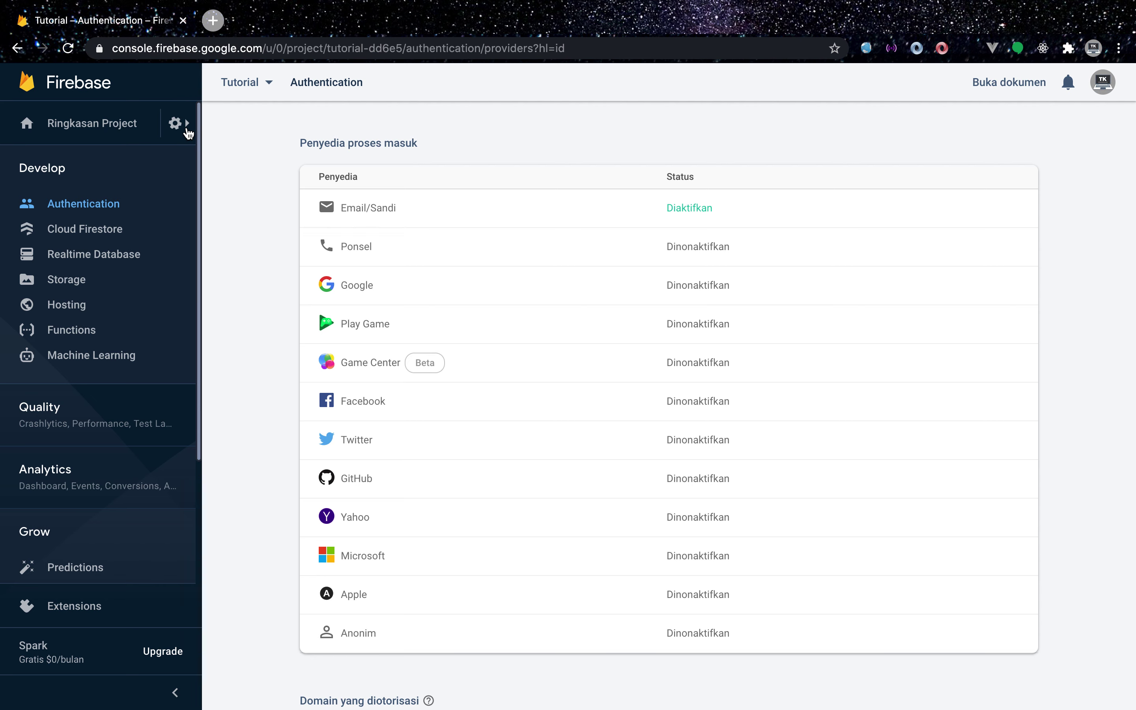
pyautogui.click(178, 124)
pyautogui.click(237, 127)
pyautogui.moveTo(422, 99); pyautogui.dragTo(369, 120)
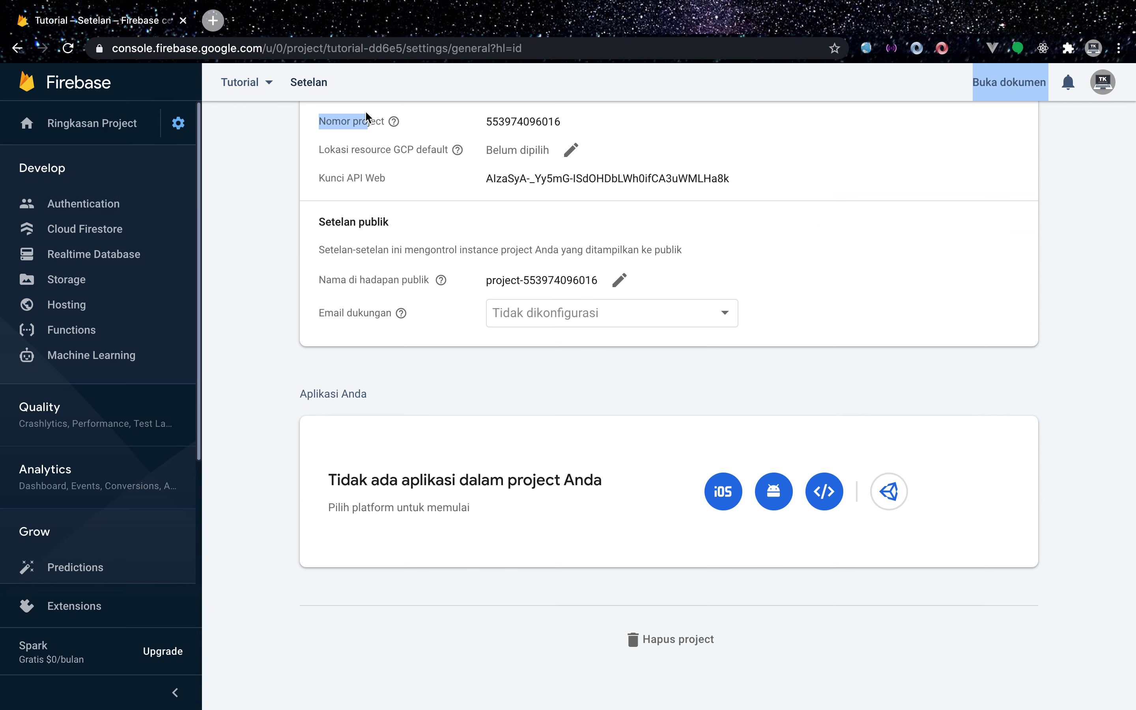
pyautogui.click(383, 151)
pyautogui.scroll(5, 385, 153)
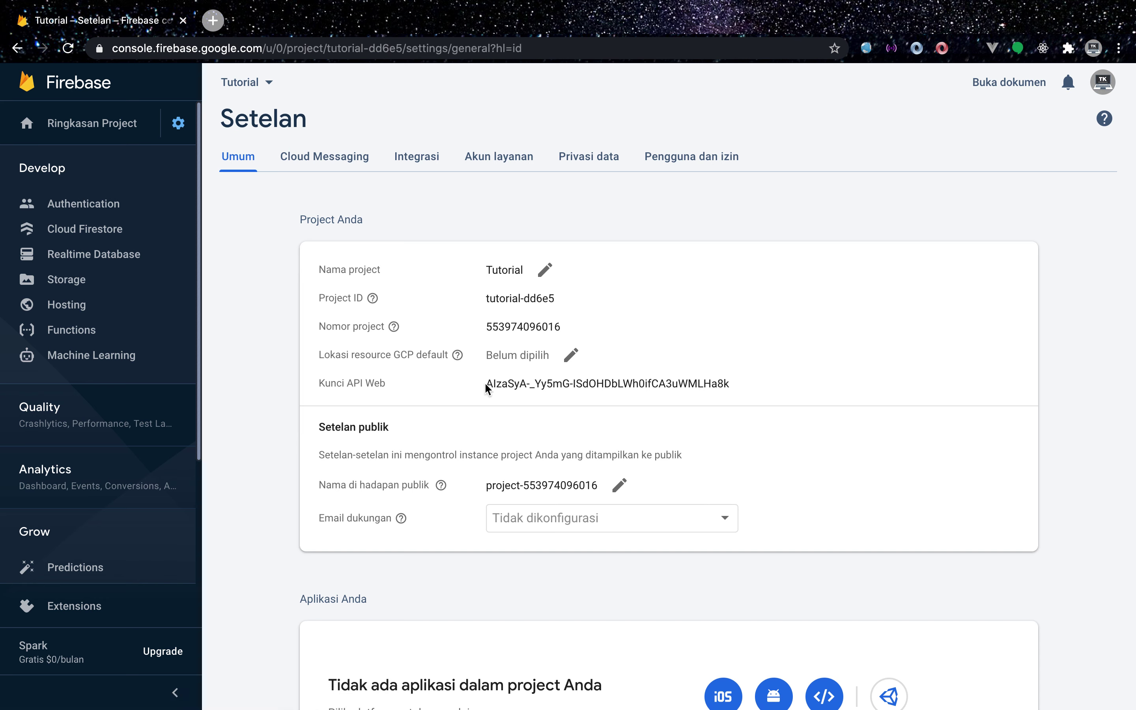
# Copy the project's web API key from the Kunci API Web entry
pyautogui.moveTo(487, 384); pyautogui.dragTo(754, 383)
pyautogui.rightClick(754, 383)
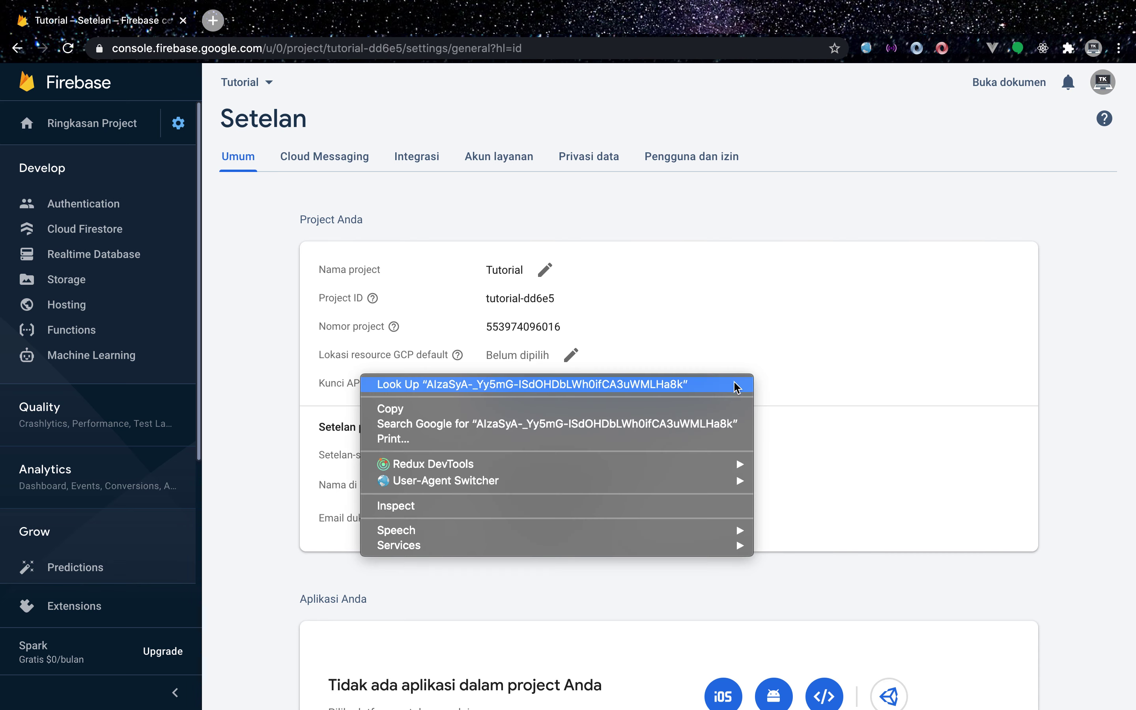
pyautogui.click(714, 408)
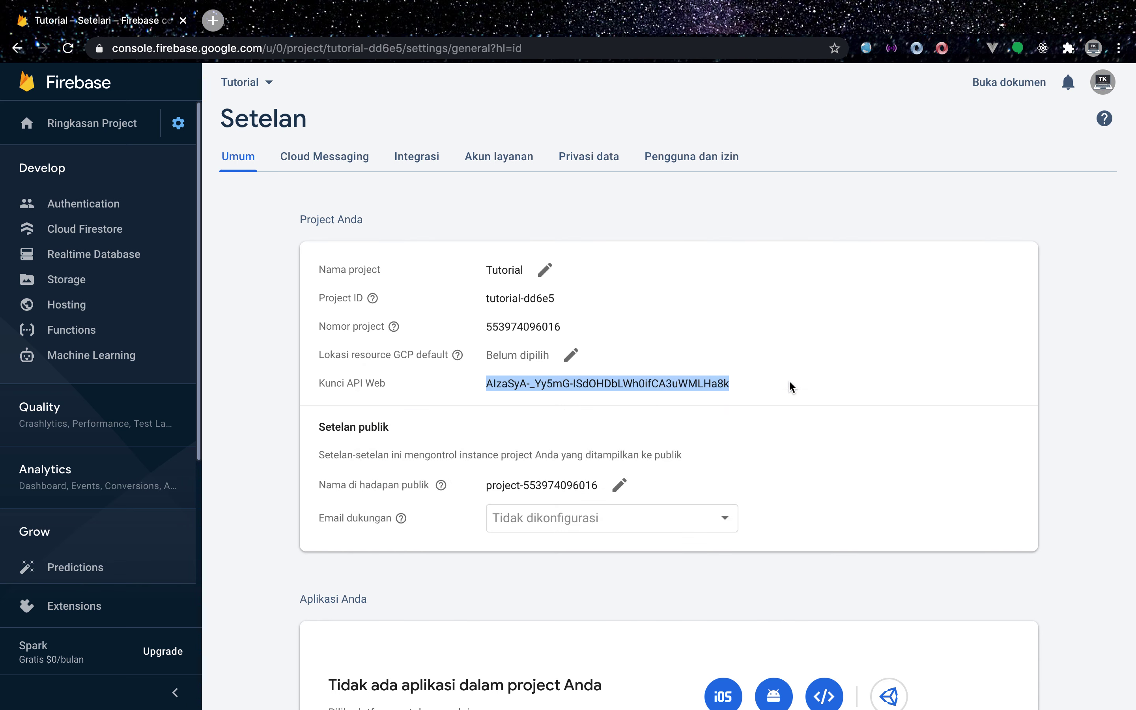
# Open Notes and replace the whole content of the React Native dependencies note with the copied web API key
pyautogui.press('super+space')
pyautogui.write('notes')
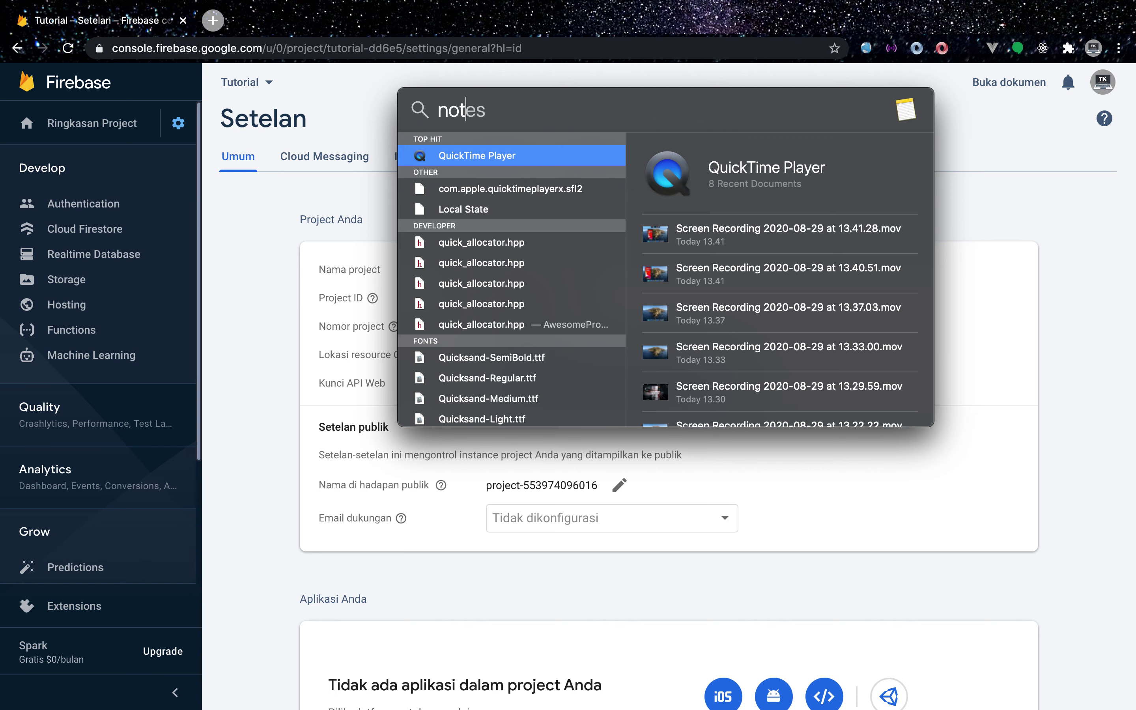
pyautogui.press('Return')
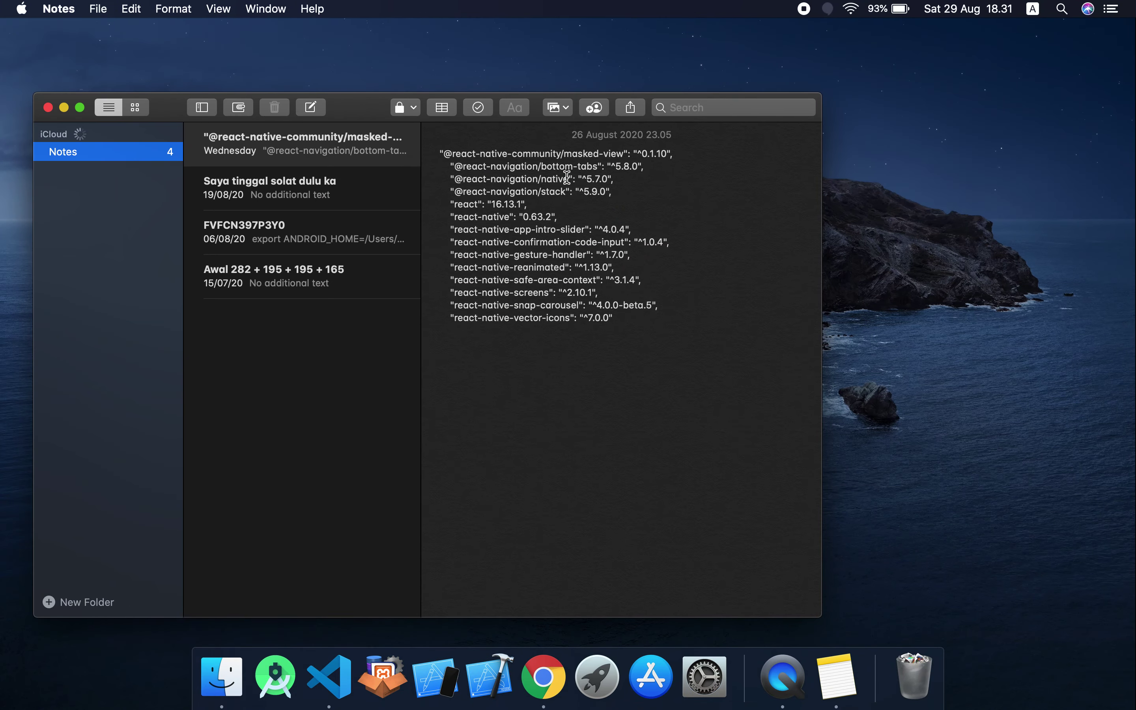
pyautogui.click(581, 226)
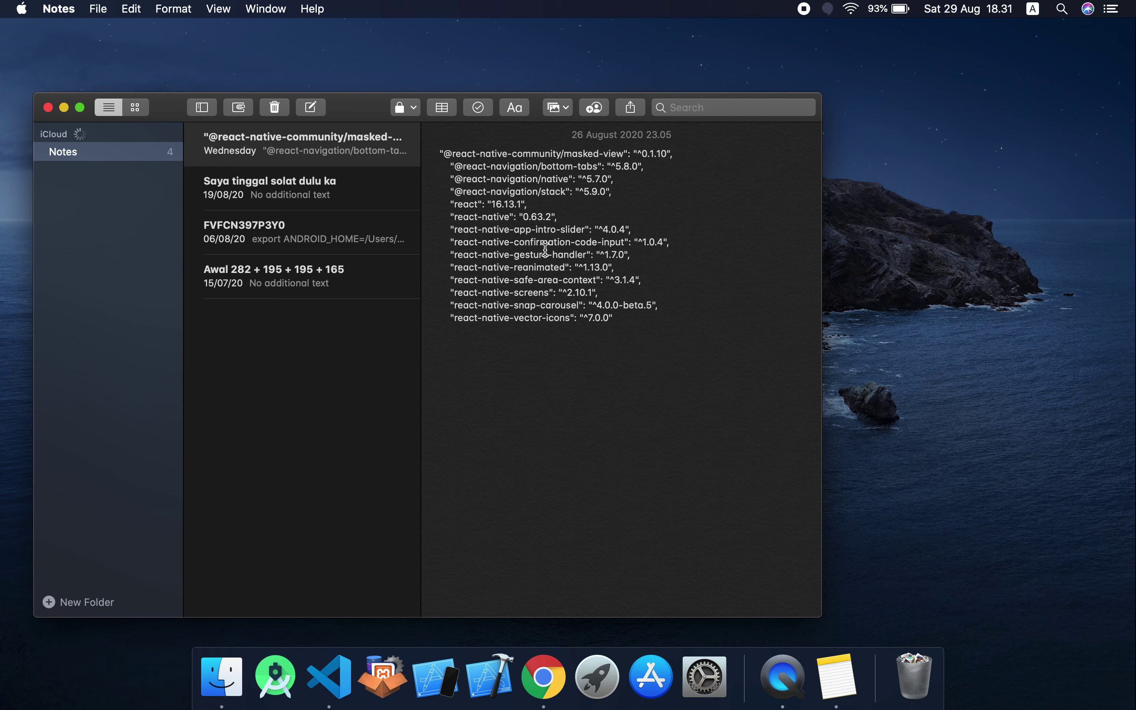
pyautogui.press('super+a')
pyautogui.press('BackSpace')
pyautogui.press('super+v')
pyautogui.moveTo(436, 153); pyautogui.dragTo(670, 162)
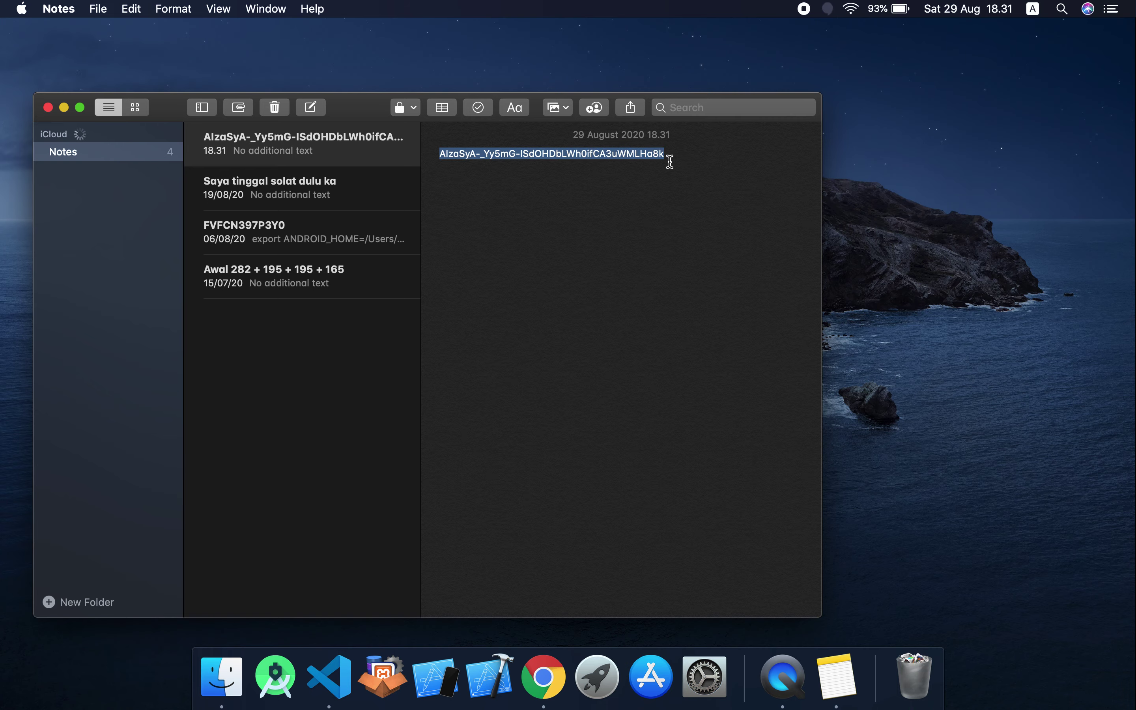
# Recheck the Kunci API Web entry in Chrome's project settings and close the Notes window
pyautogui.press('super+Tab')
pyautogui.click(659, 257)
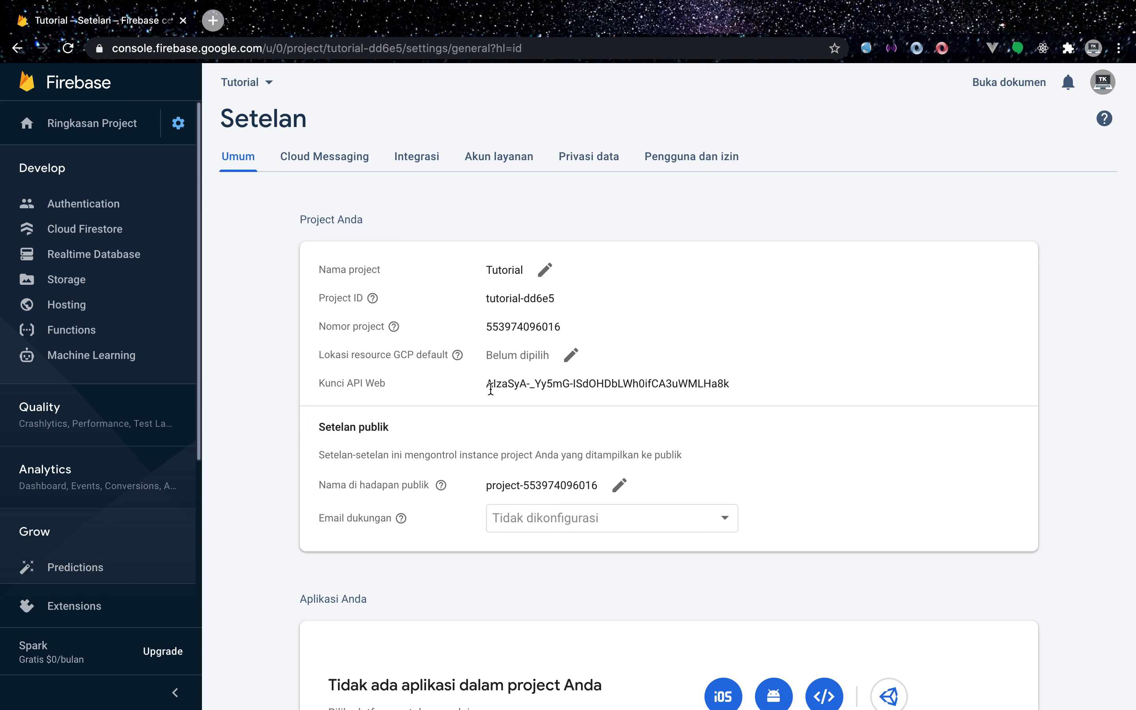
pyautogui.moveTo(483, 384); pyautogui.dragTo(744, 389)
pyautogui.click(761, 379)
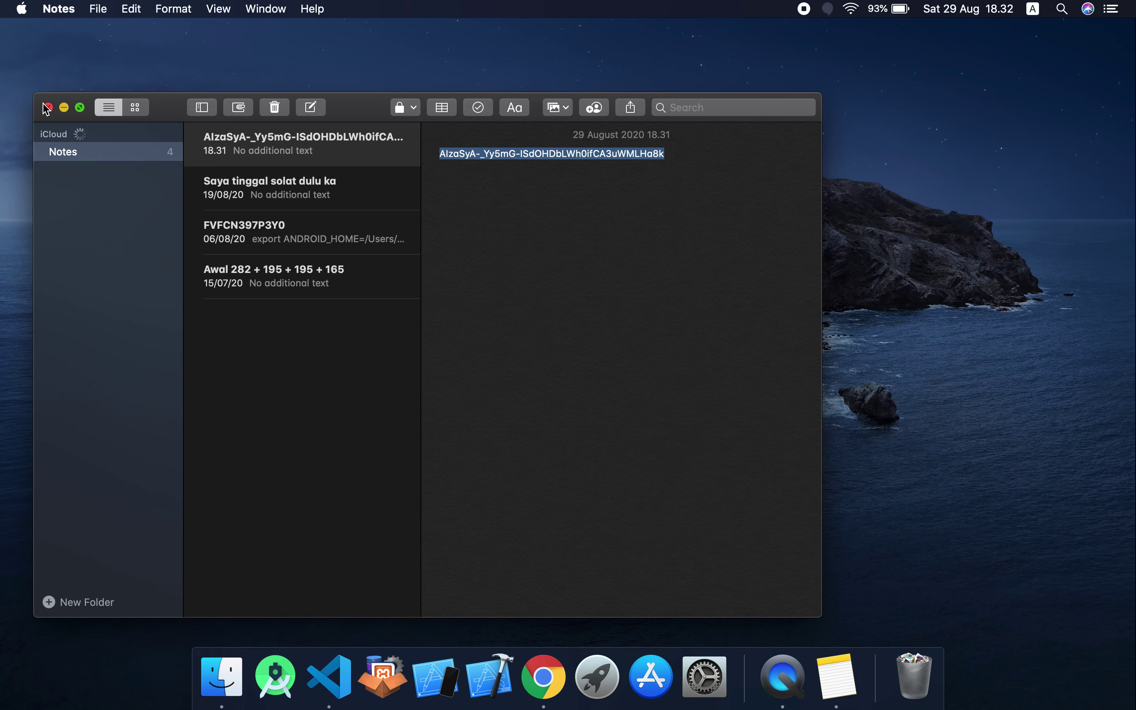
pyautogui.click(47, 108)
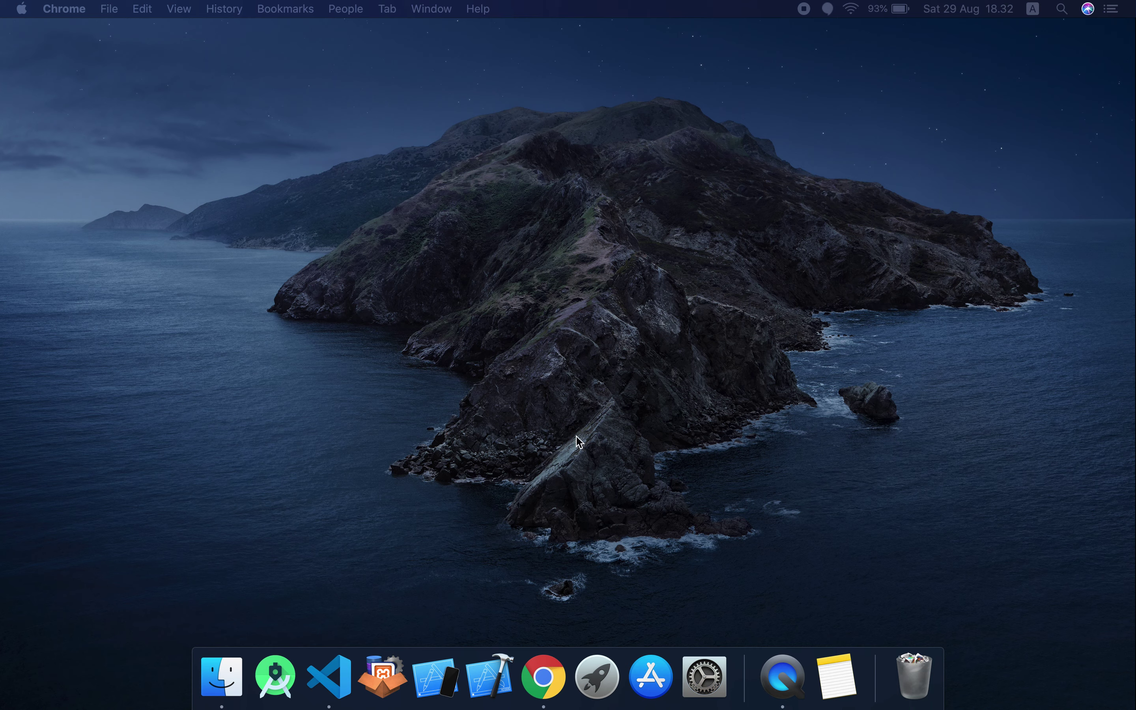
# Launch the iOS Simulator and place the iPhone 11 (13.6) device window near the upper edge of the desktop
pyautogui.click(444, 673)
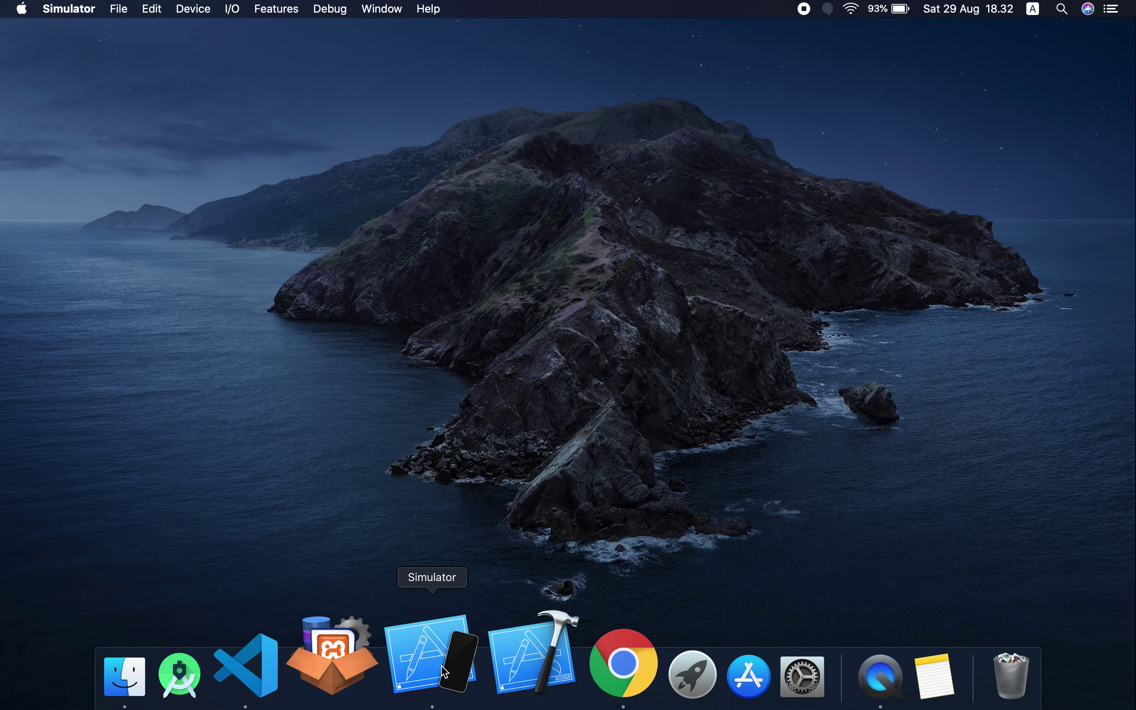
pyautogui.moveTo(299, 52)
pyautogui.mouseDown()
pyautogui.moveTo(344, 54)
pyautogui.moveTo(284, 40)
pyautogui.mouseUp()
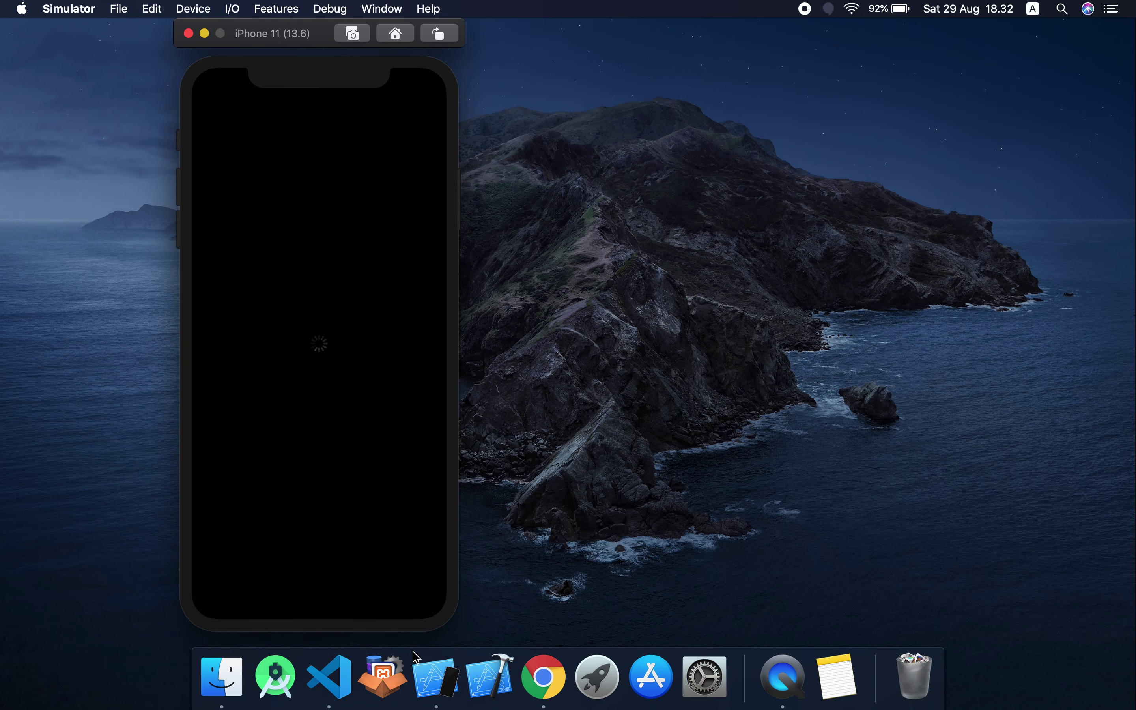
pyautogui.moveTo(349, 299); pyautogui.dragTo(300, 497)
# Switch to Visual Studio Code, open screen/Login.js and review the code of its password input and Login and Signup buttons
pyautogui.click(328, 676)
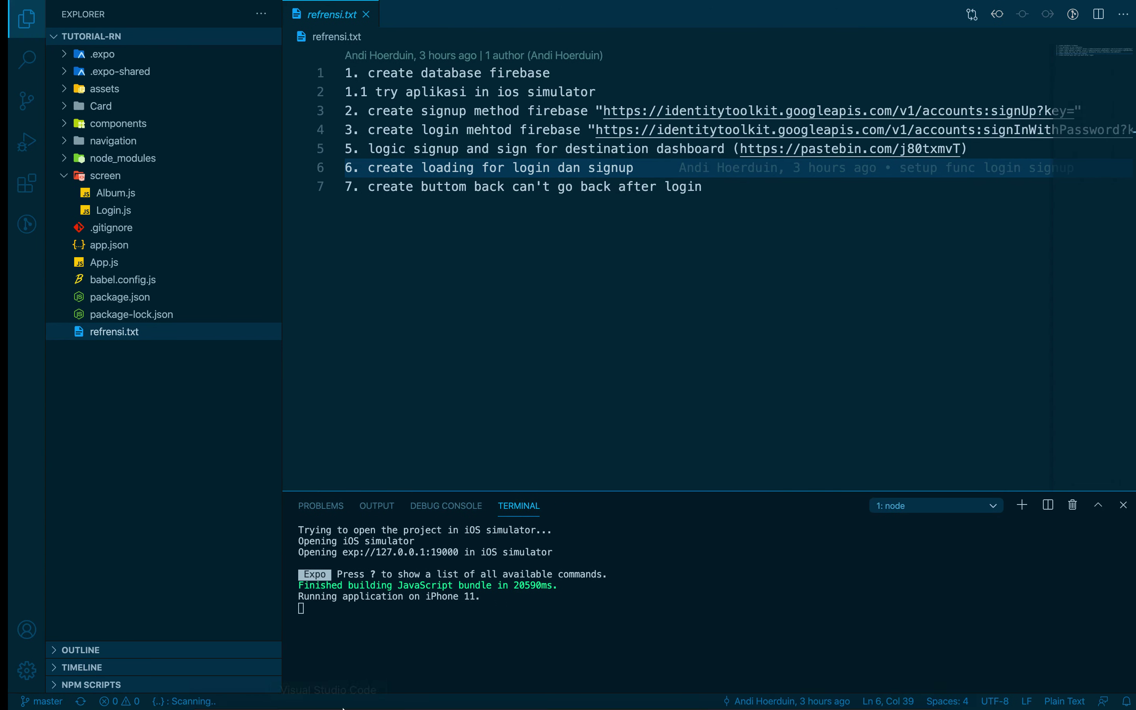
pyautogui.click(134, 215)
pyautogui.click(535, 213)
pyautogui.rightClick(535, 212)
pyautogui.click(610, 256)
pyautogui.click(513, 256)
pyautogui.scroll(5, 514, 256)
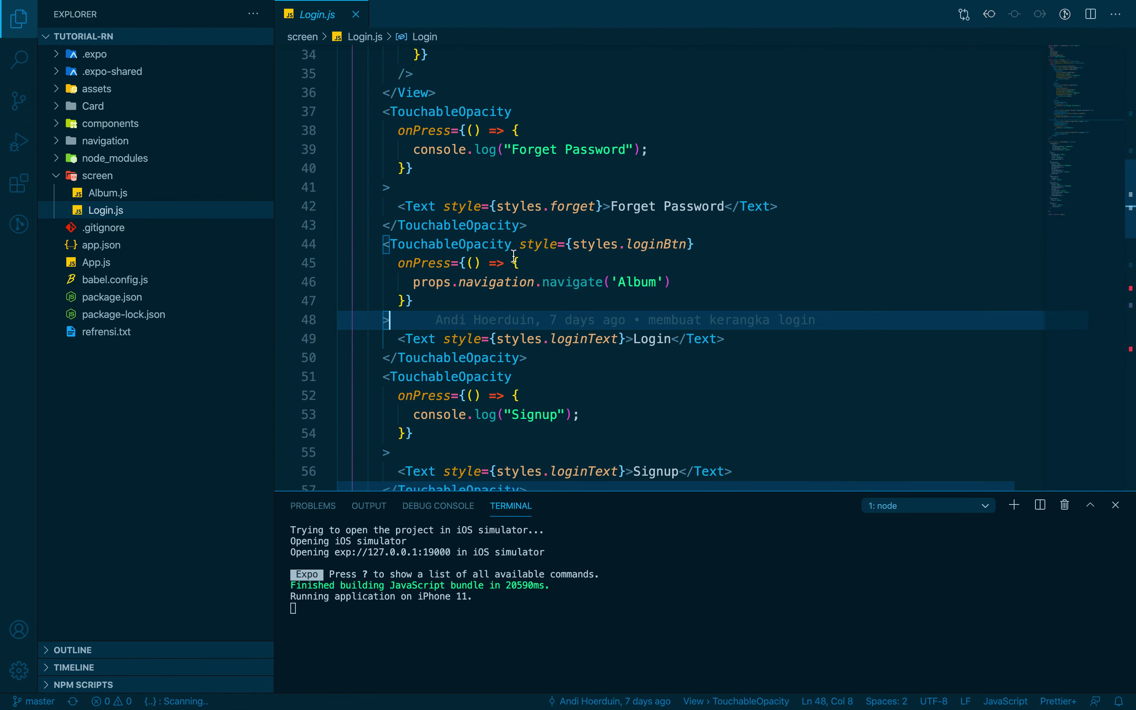
pyautogui.scroll(10, 513, 256)
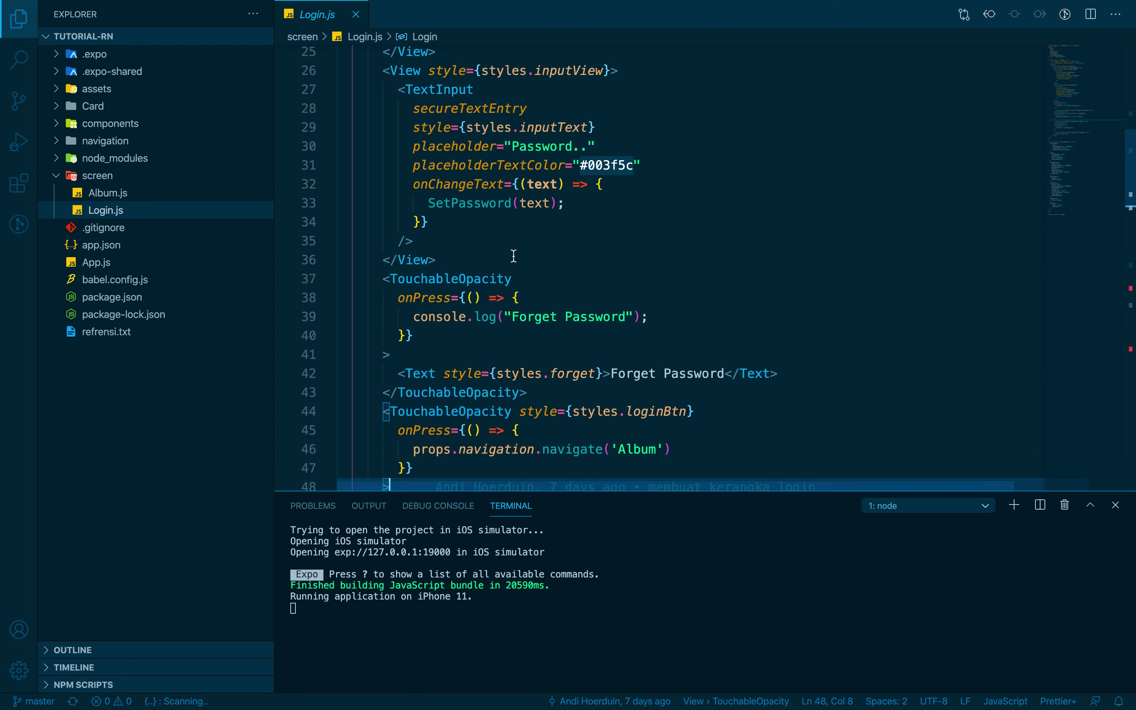
pyautogui.scroll(-10, 513, 256)
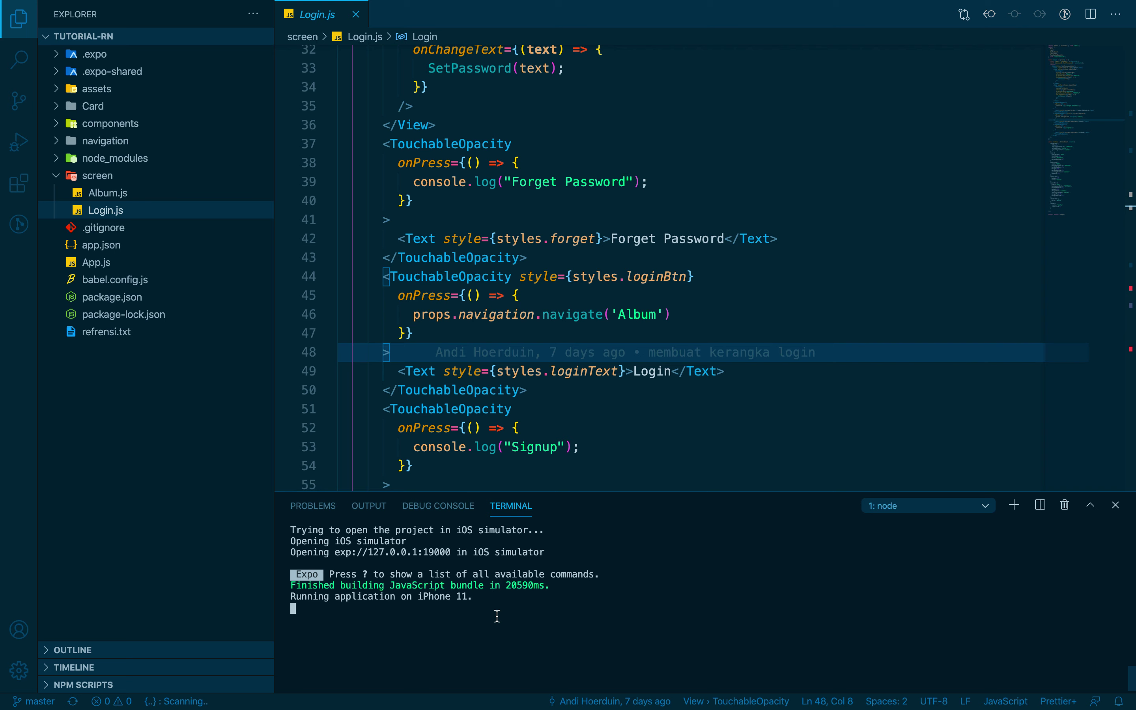
# Stop the running packager in the terminal and restart the project with expo start
pyautogui.hotkey('ctrl', 'c')
pyautogui.write('expo start')
pyautogui.press('Return')
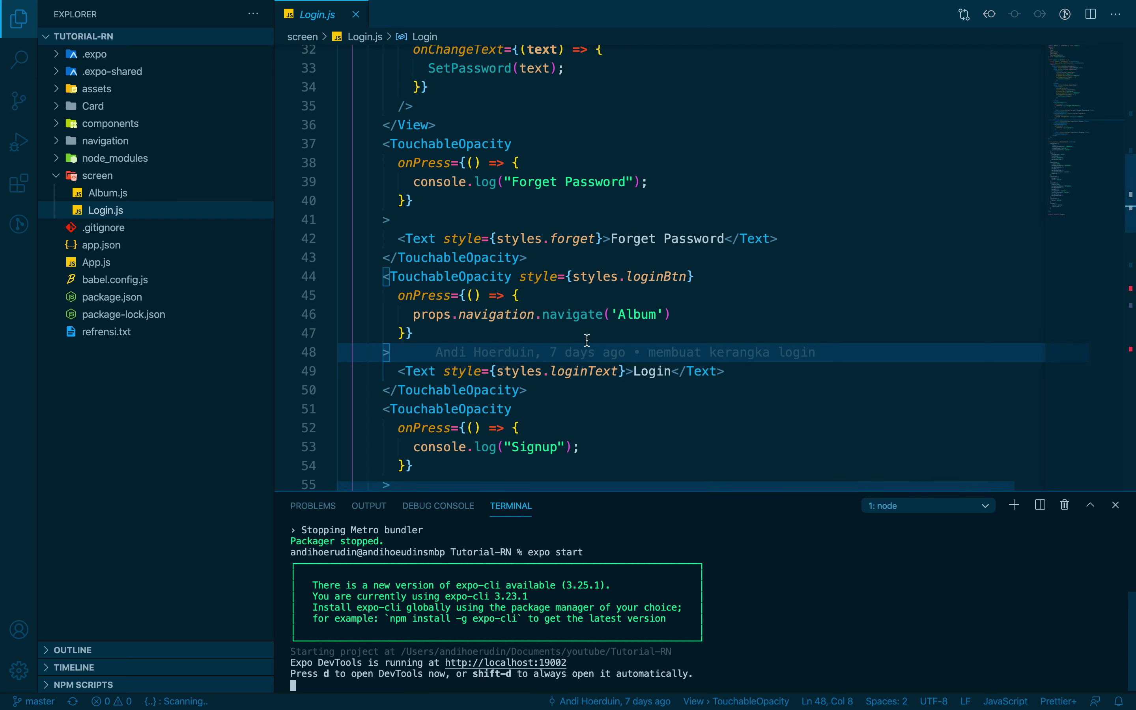
# Request the Expo project to open in the iOS simulator and check the iPhone 11 screen for the app
pyautogui.hotkey('ctrl', 'Left')
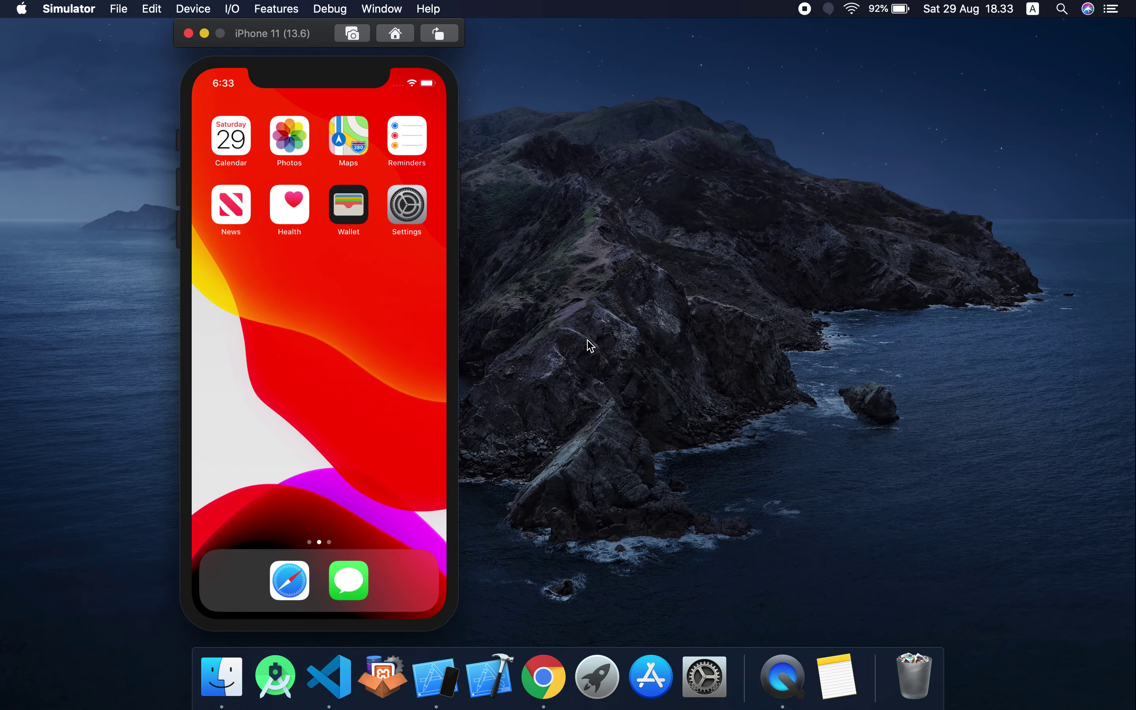
pyautogui.hotkey('ctrl', 'Right')
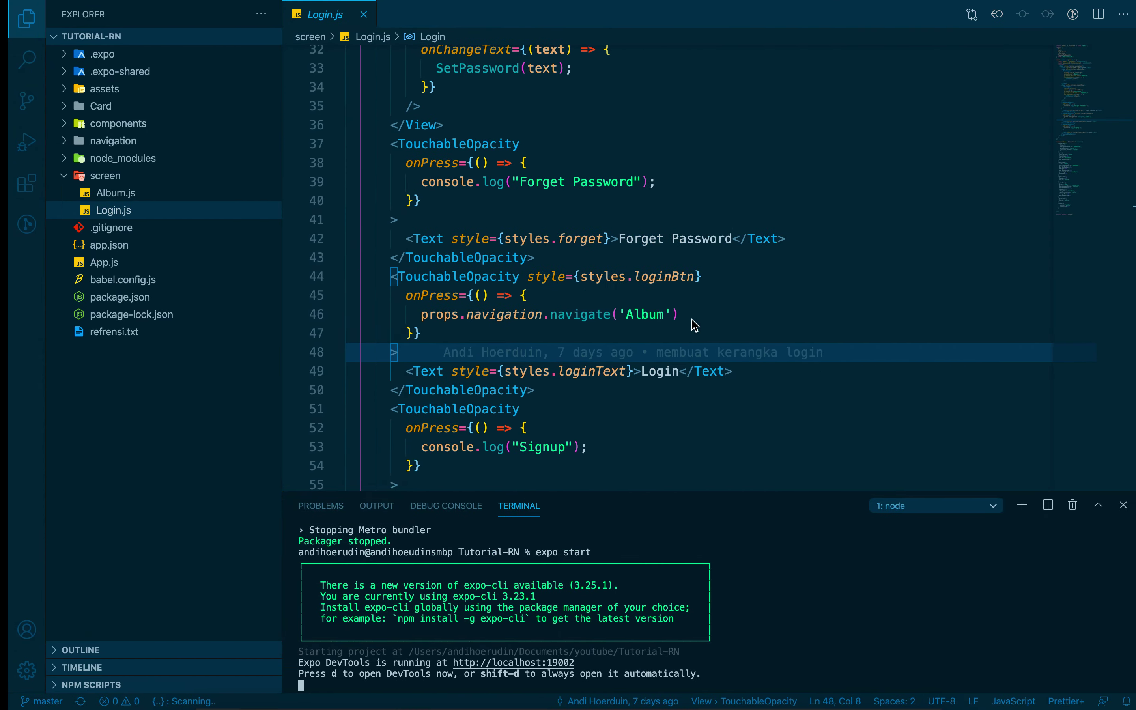
pyautogui.press('i')
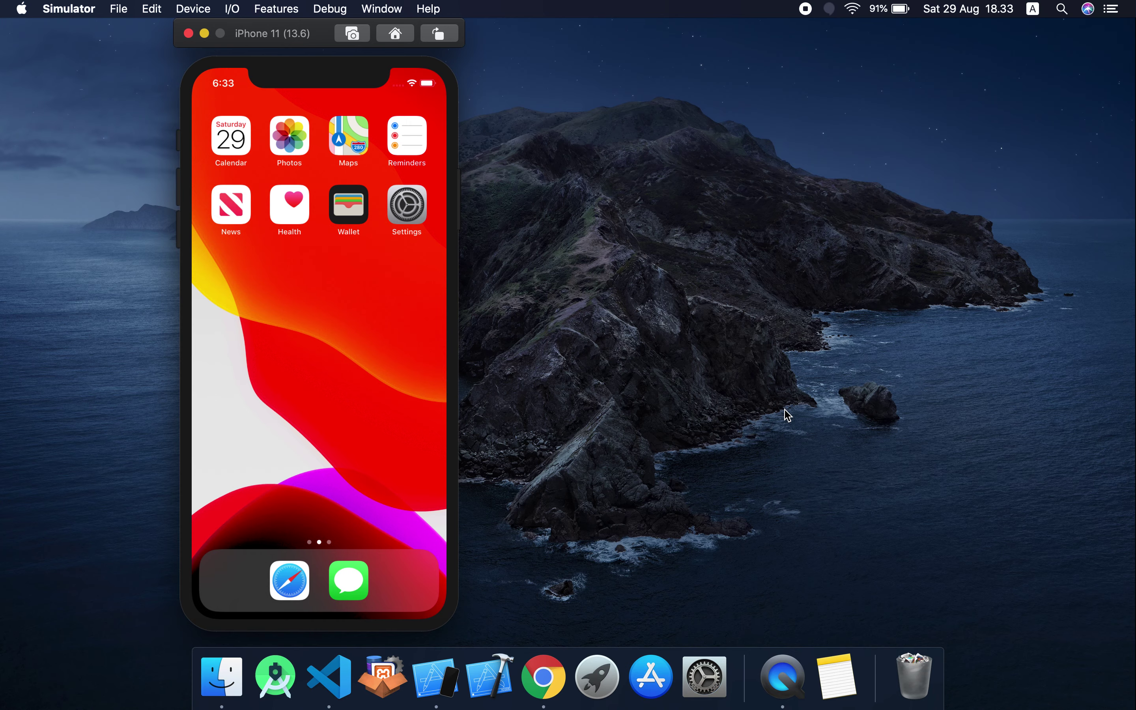
pyautogui.hotkey('ctrl', 'Right')
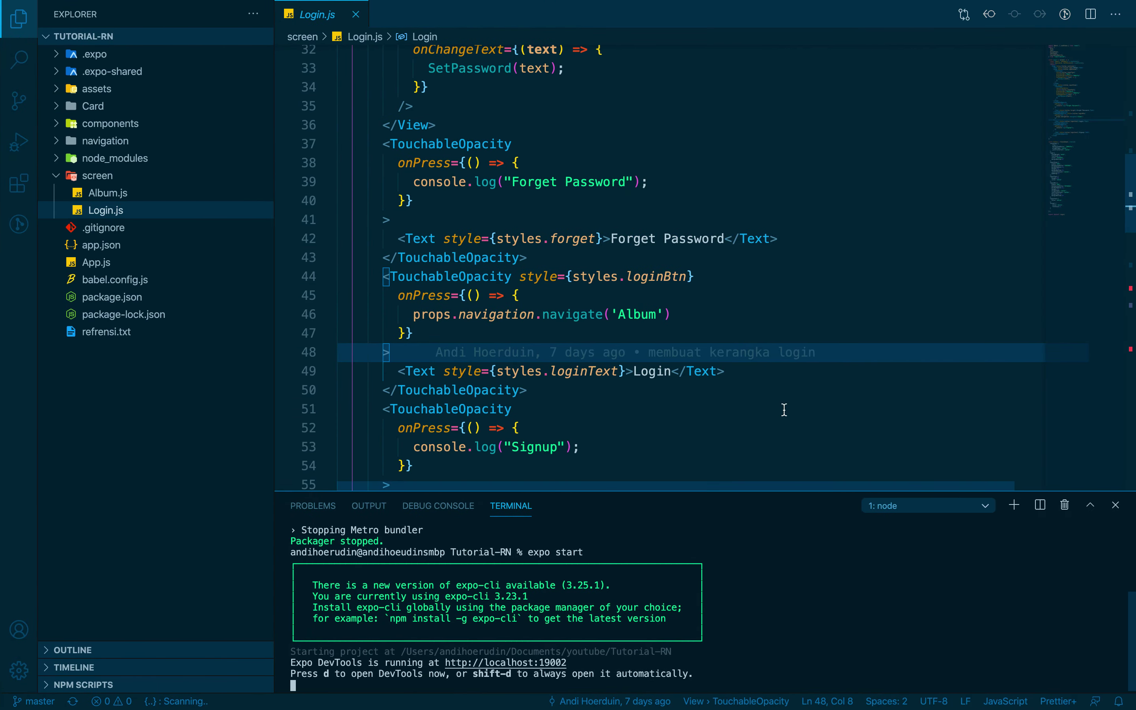